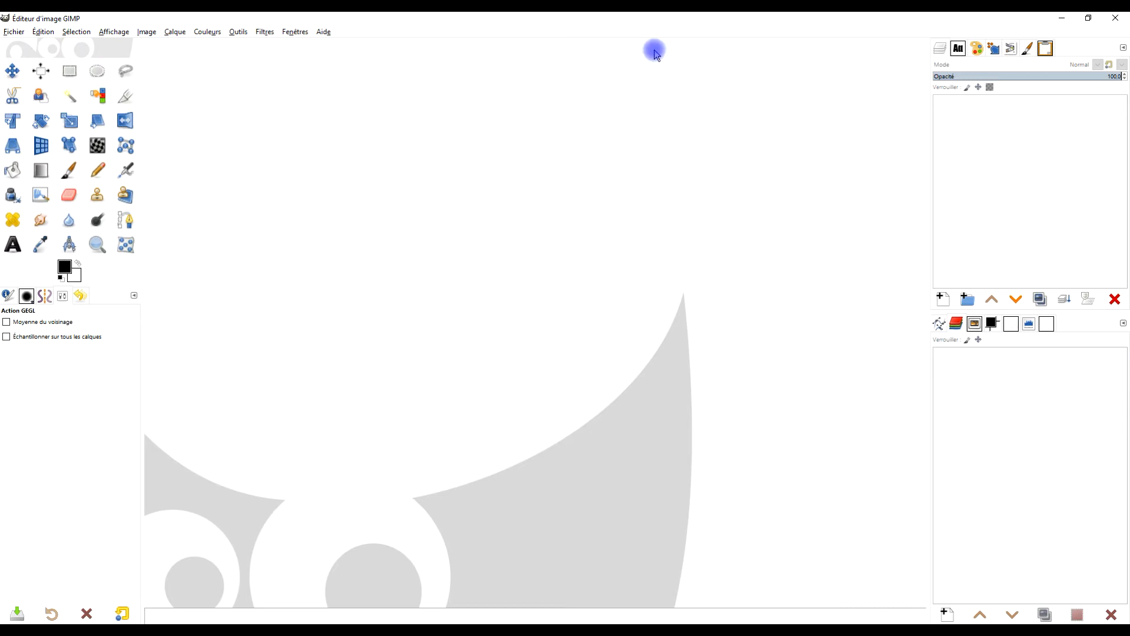
- Switch to the browser and copy the spitz dog photo from the Pixabay page
click(43, 632)
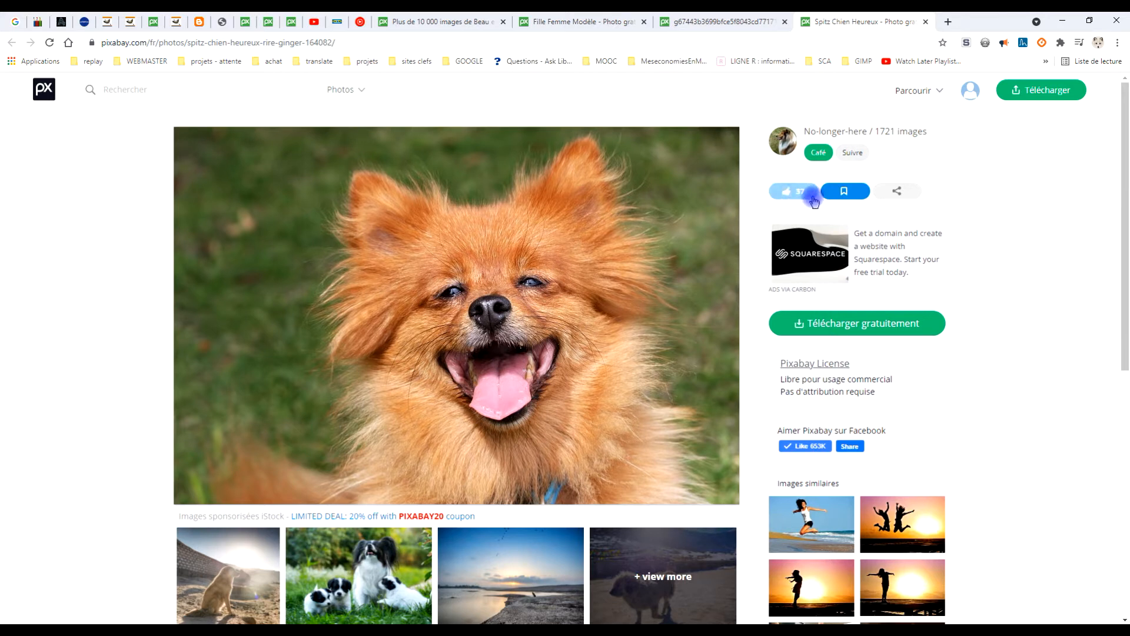
right_click(464, 254)
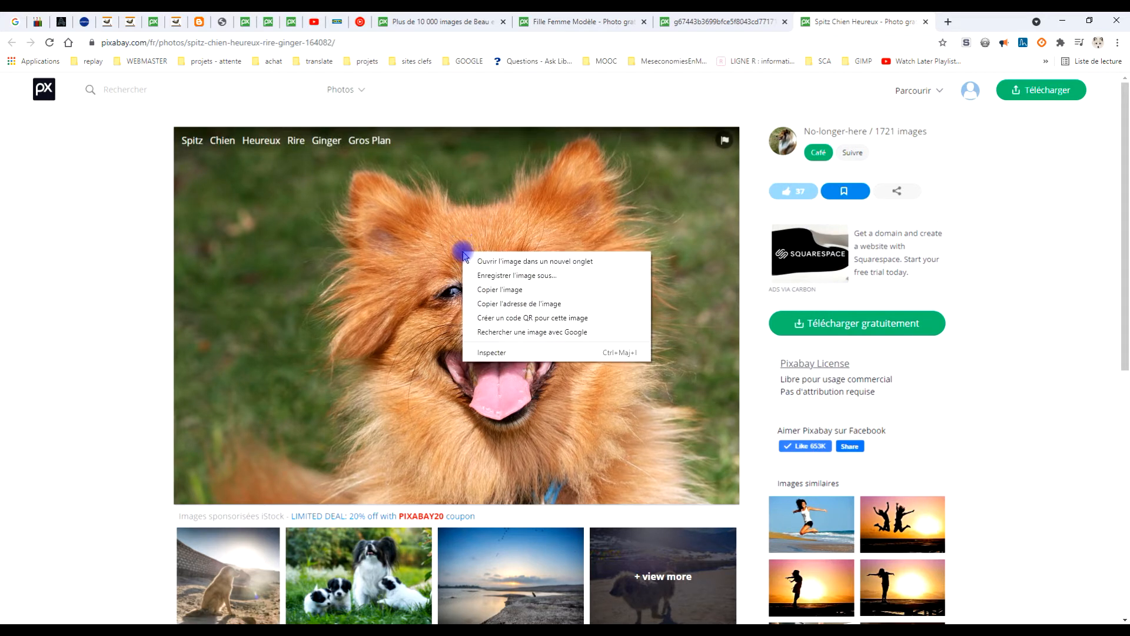
click(517, 290)
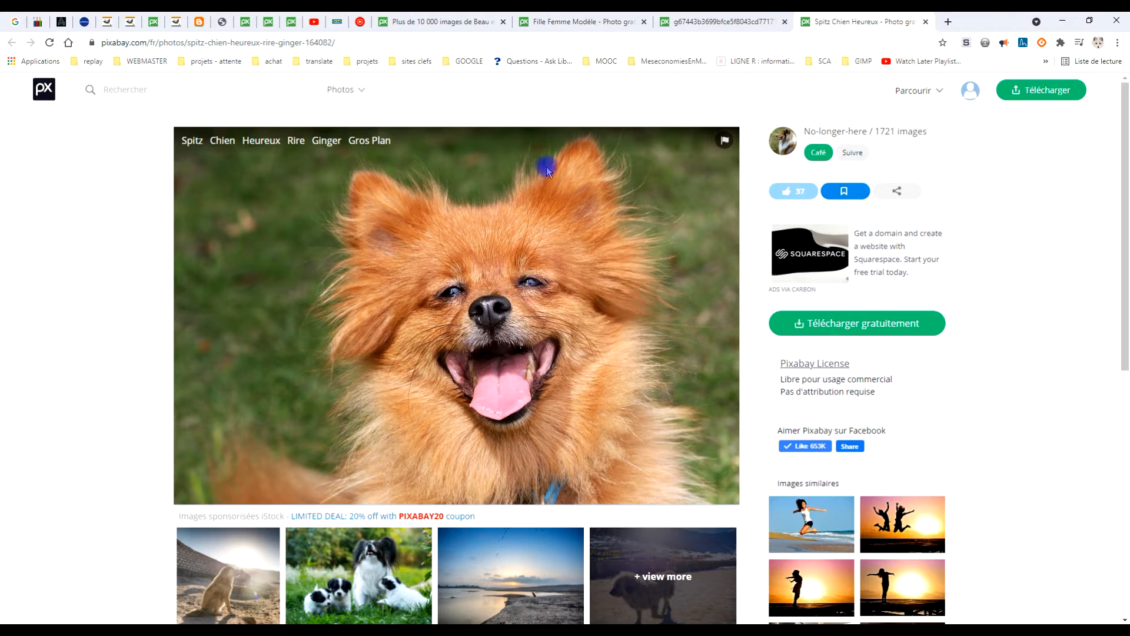
- Switch to GIMP and paste the copied photo as a new image
click(167, 630)
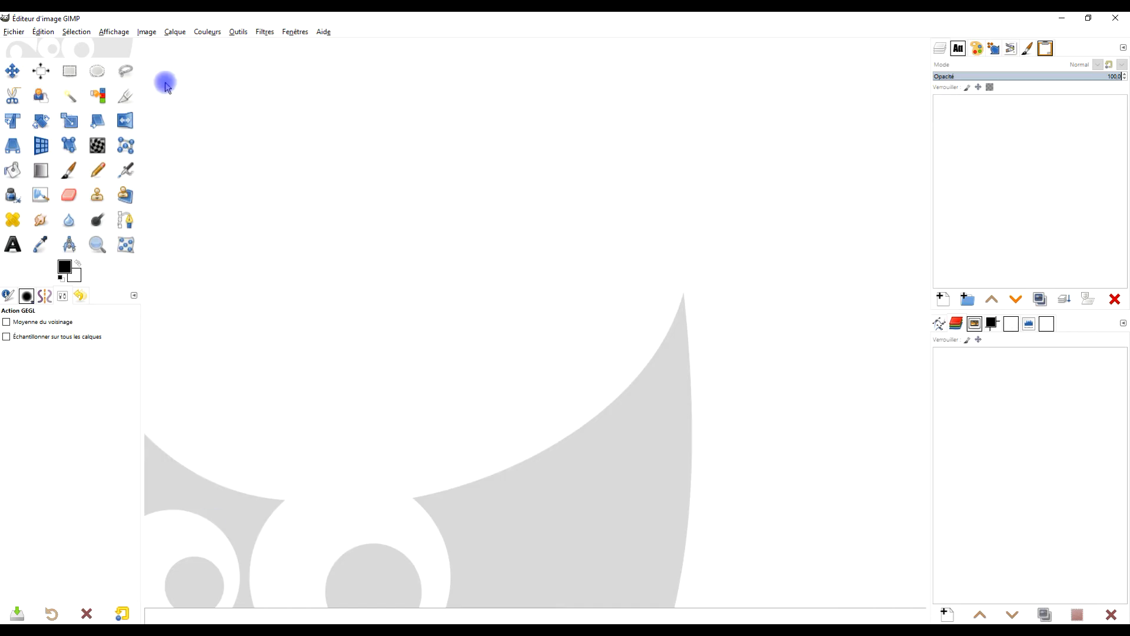
click(43, 32)
mouse_move(152, 172)
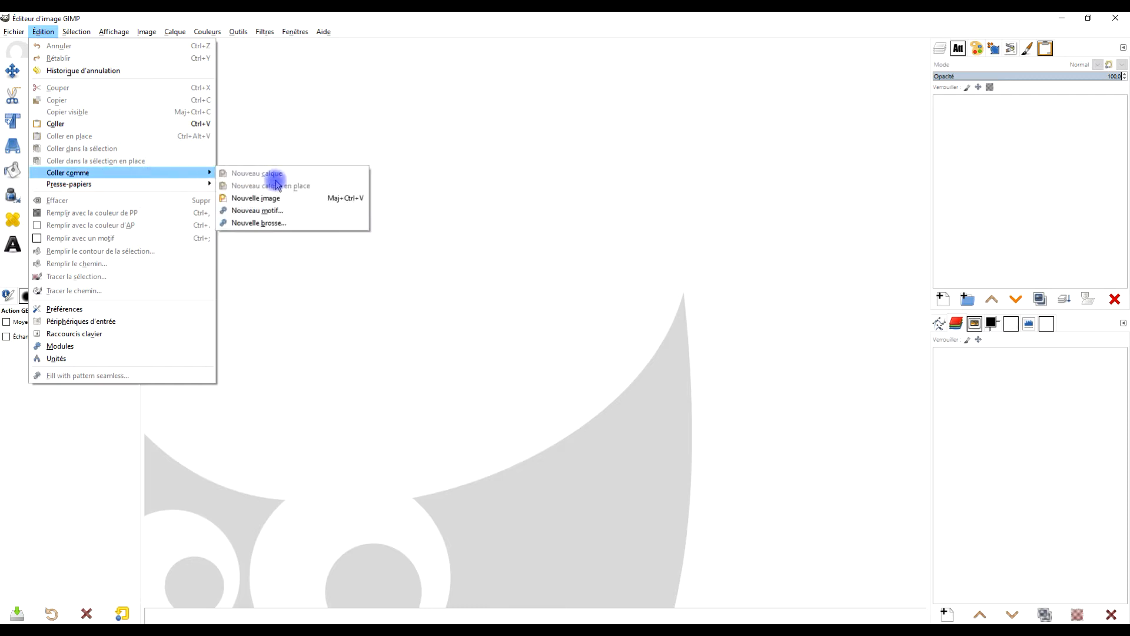
click(262, 194)
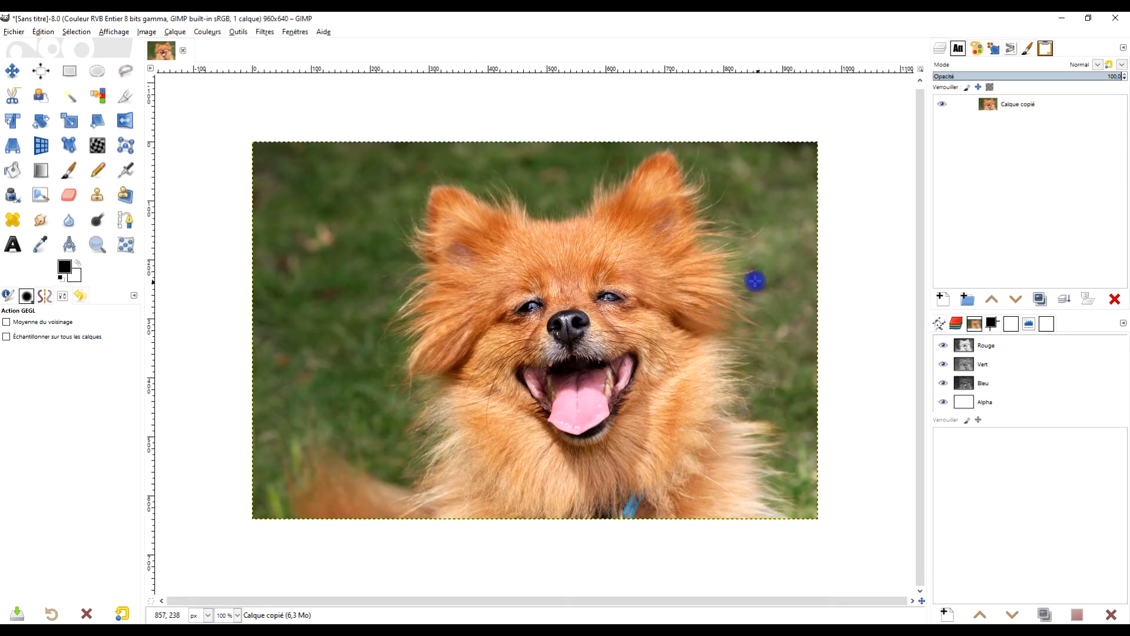
- Rename the photo's layer to "chien"
double_click(1013, 103)
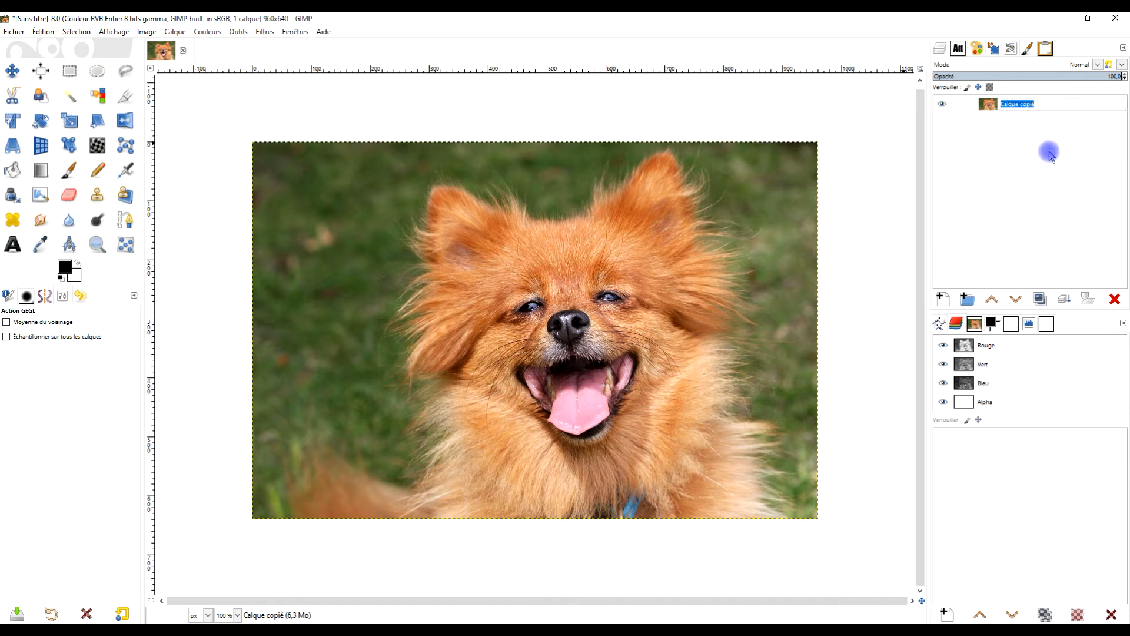
text(ch)
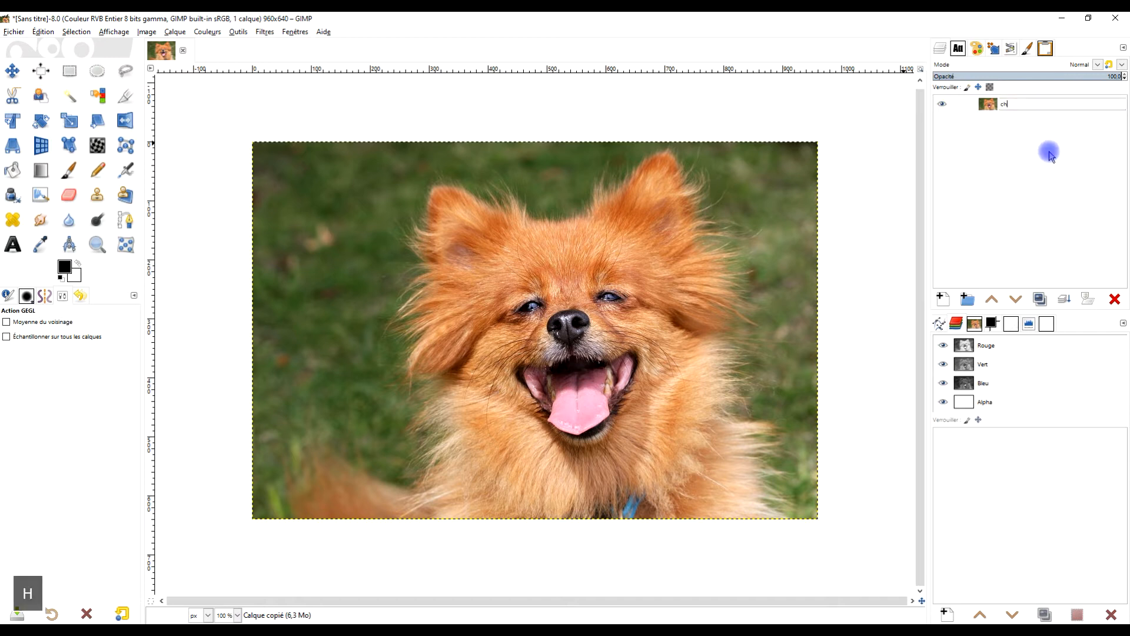
text(ien)
key(Return)
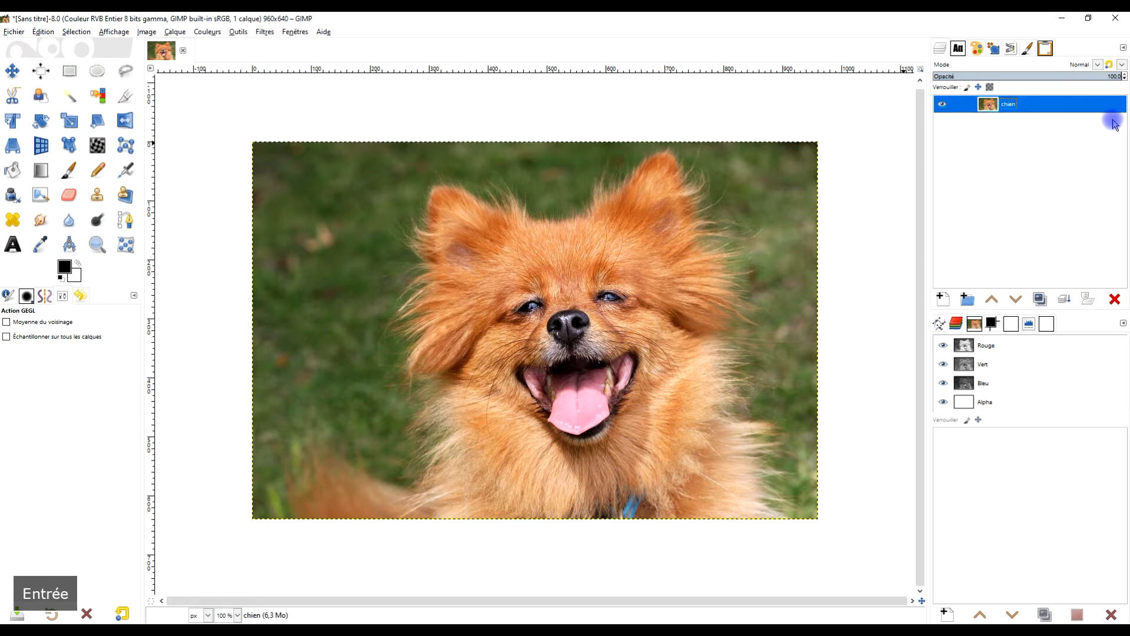
- Add a new transparent layer named "cadre" in Normal mode
click(941, 299)
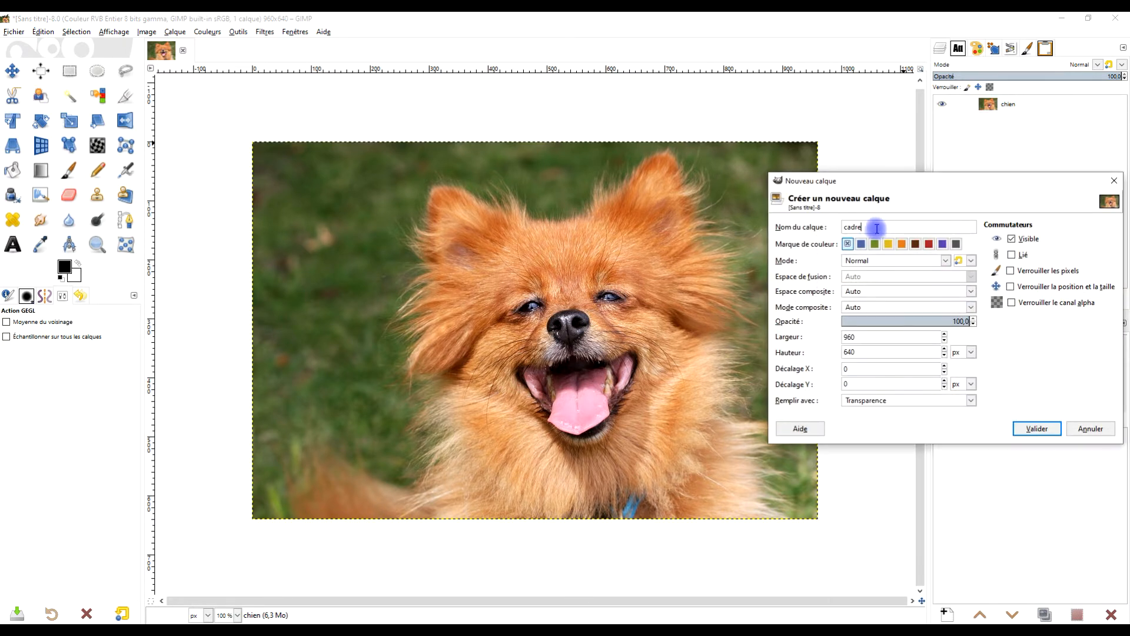
click(869, 263)
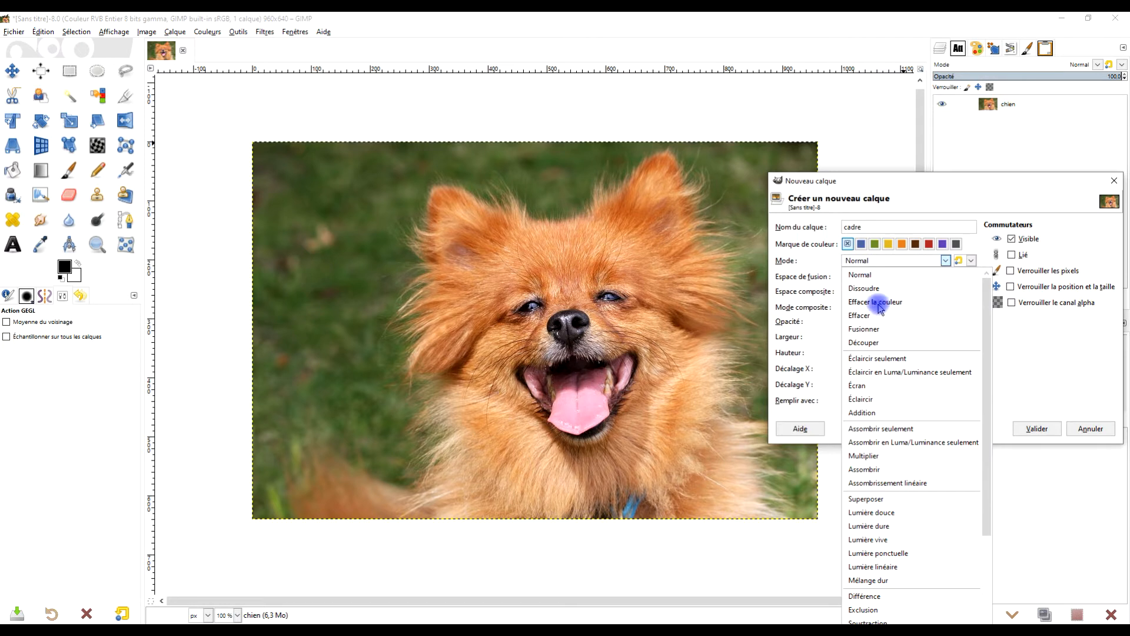
click(876, 275)
click(874, 411)
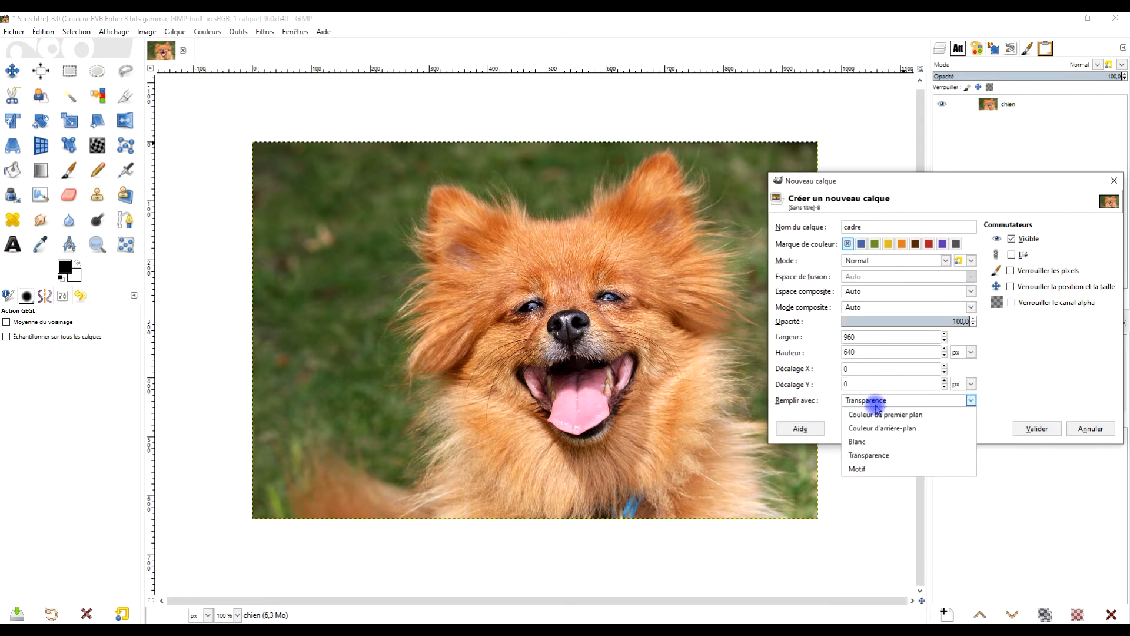
click(874, 454)
click(1028, 429)
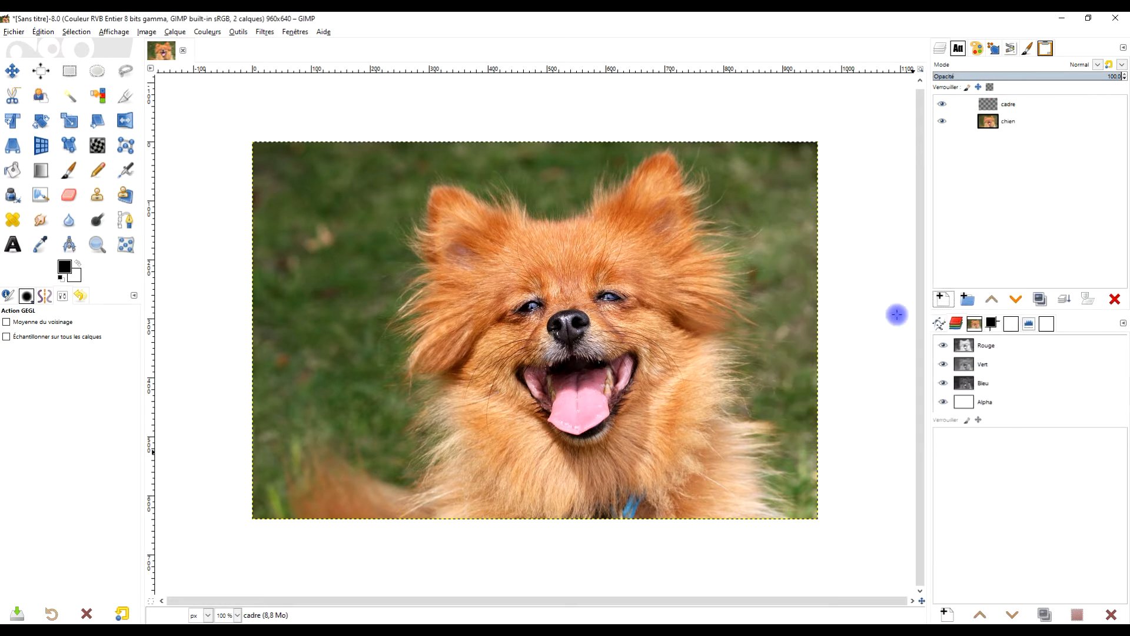
- Draw a circular selection with fixed proportions centred on the dog's face, about 464 px across
click(98, 74)
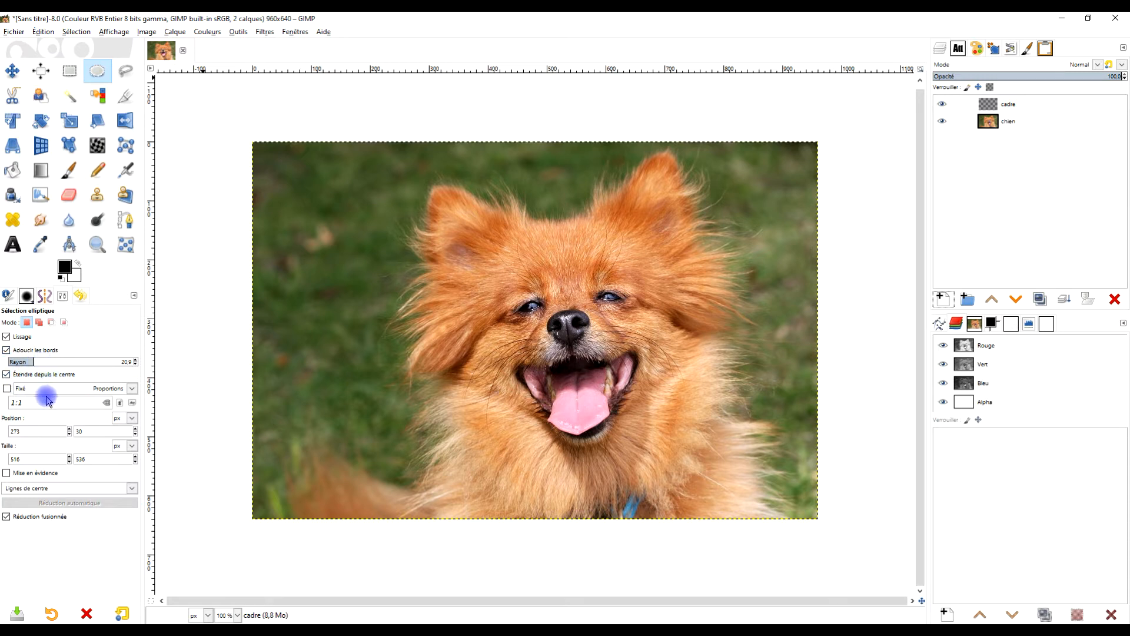
click(7, 389)
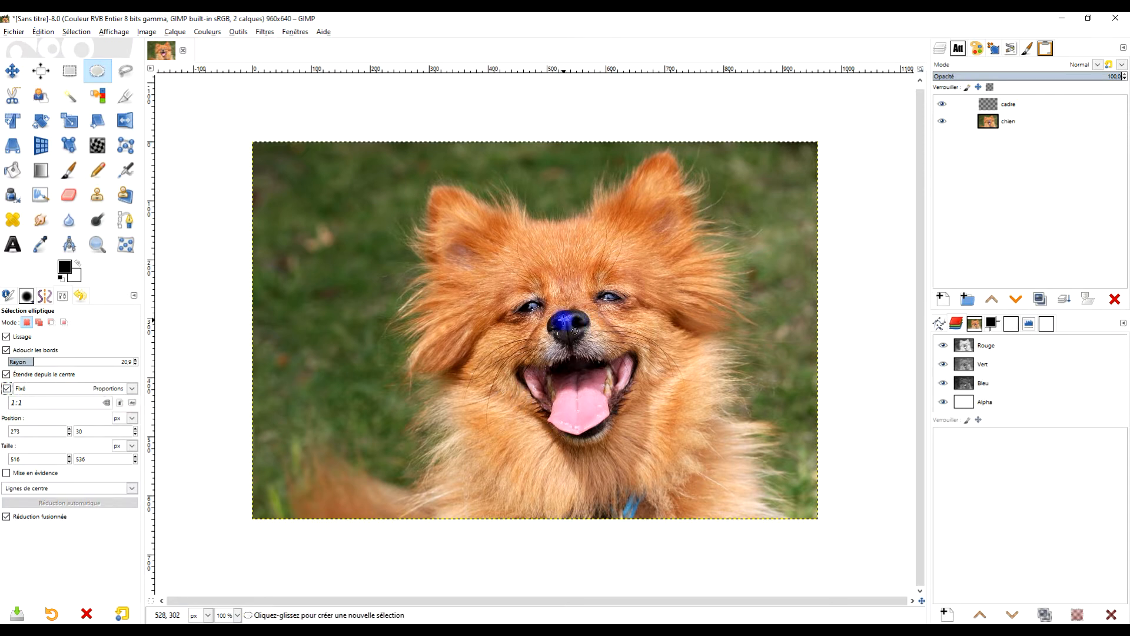
drag(563, 320, 701, 417)
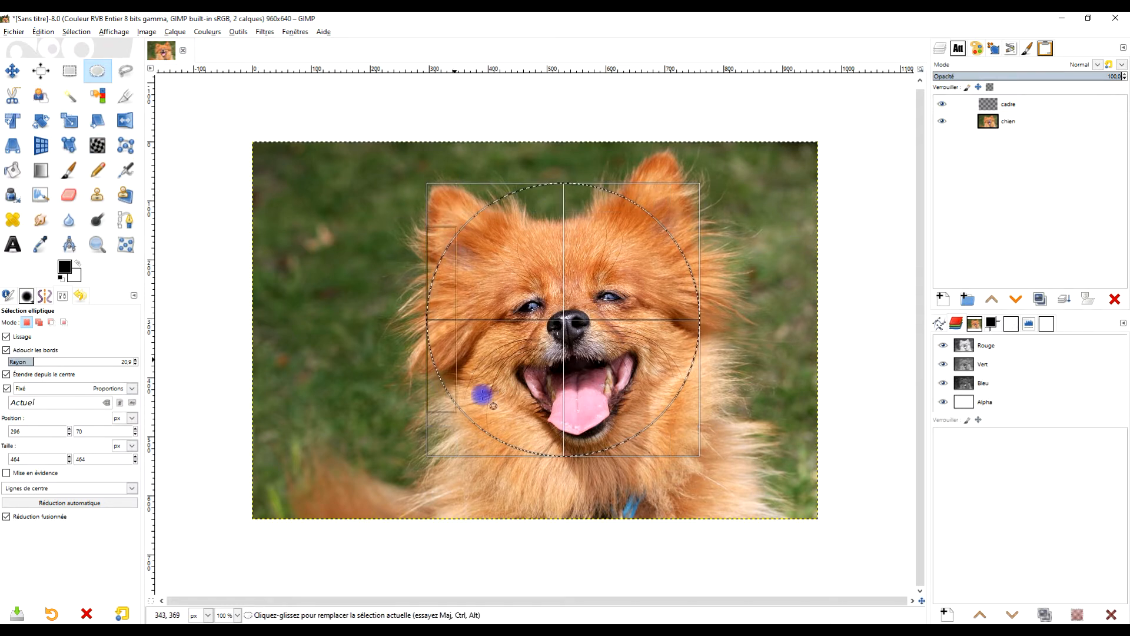
- Set the foreground colour to magenta e402ee
click(65, 266)
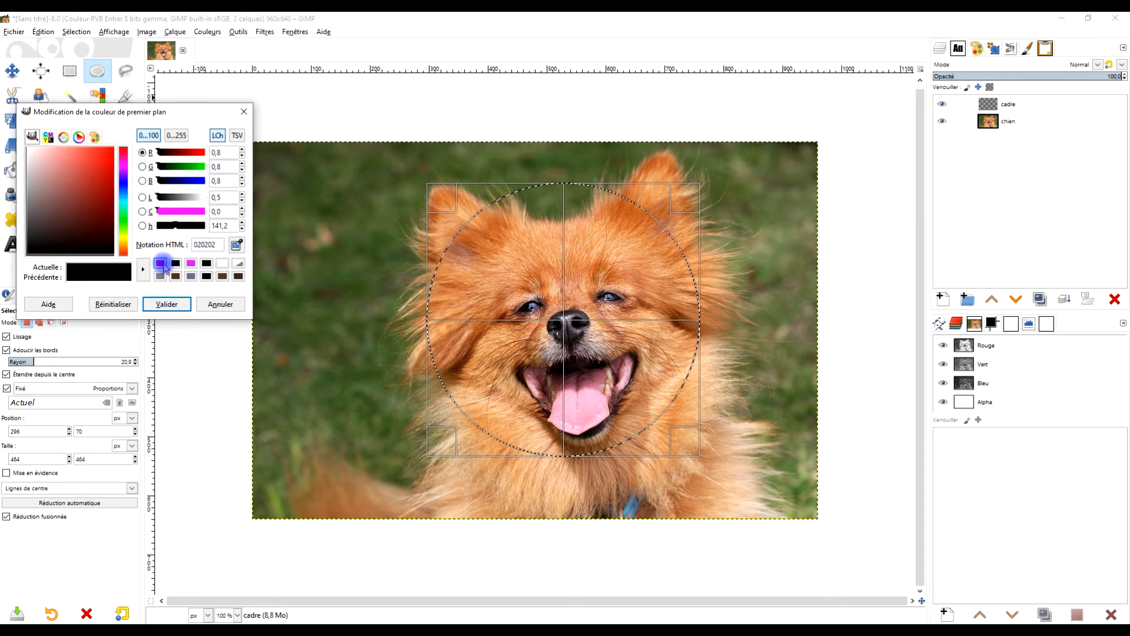
click(161, 264)
drag(109, 176, 115, 156)
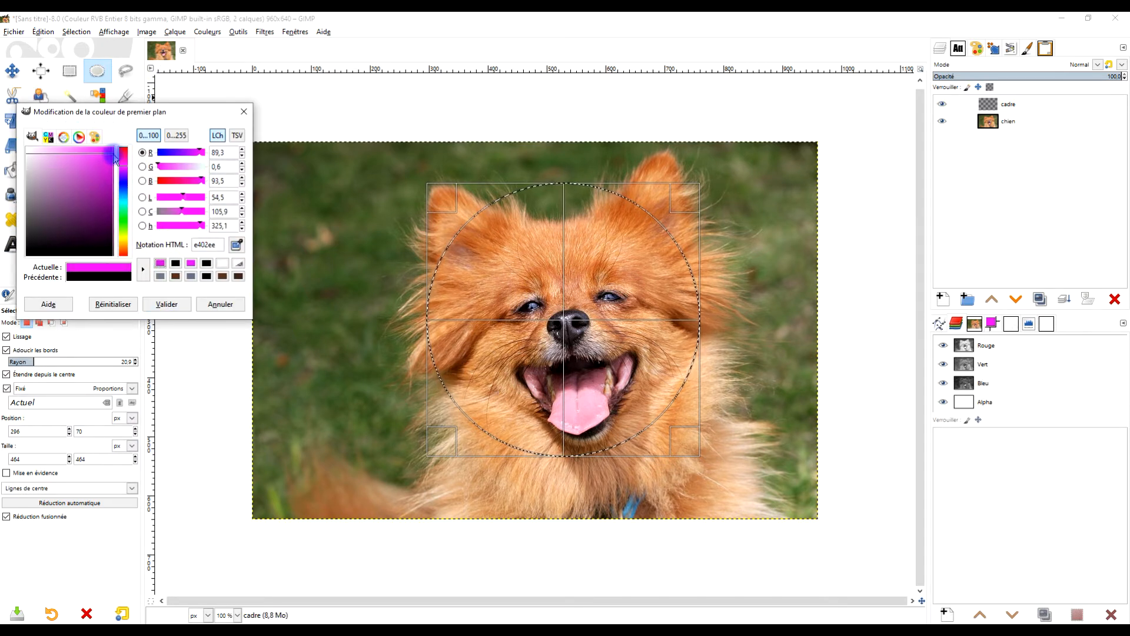
click(176, 303)
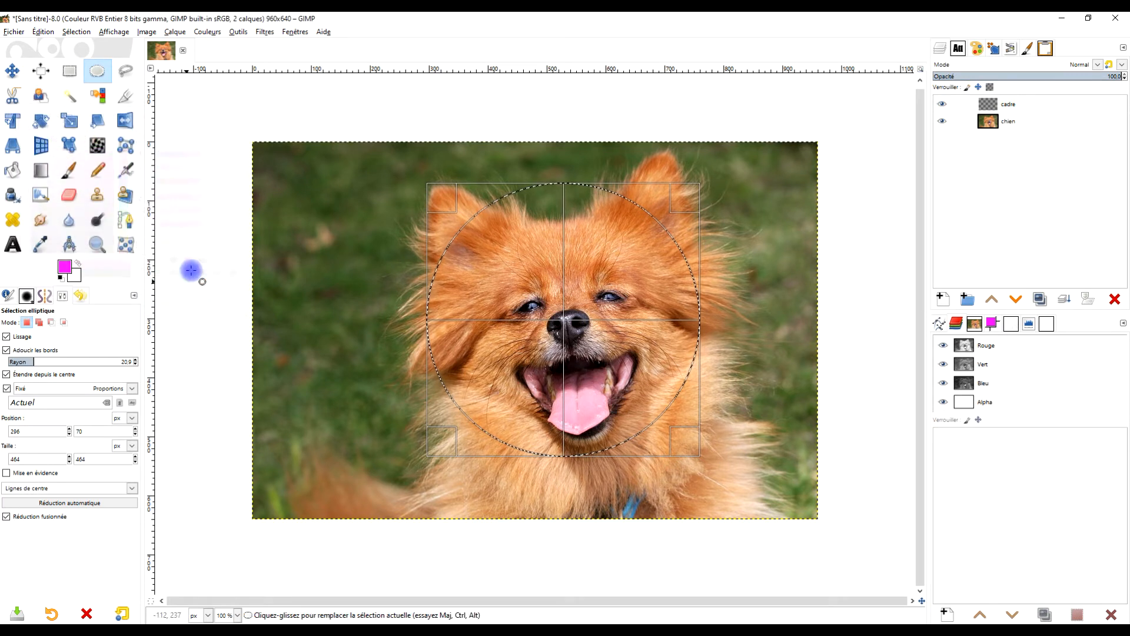
- Try filling the circular selection with the magenta foreground colour, then undo the fill
drag(65, 267, 549, 213)
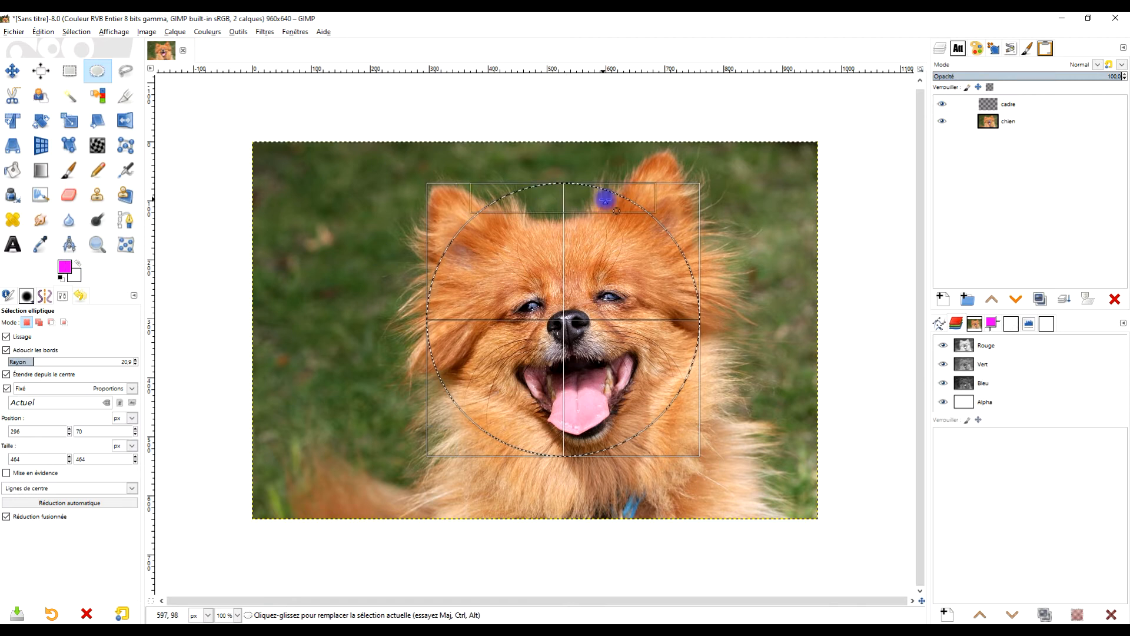
scroll(612, 197, up, 6)
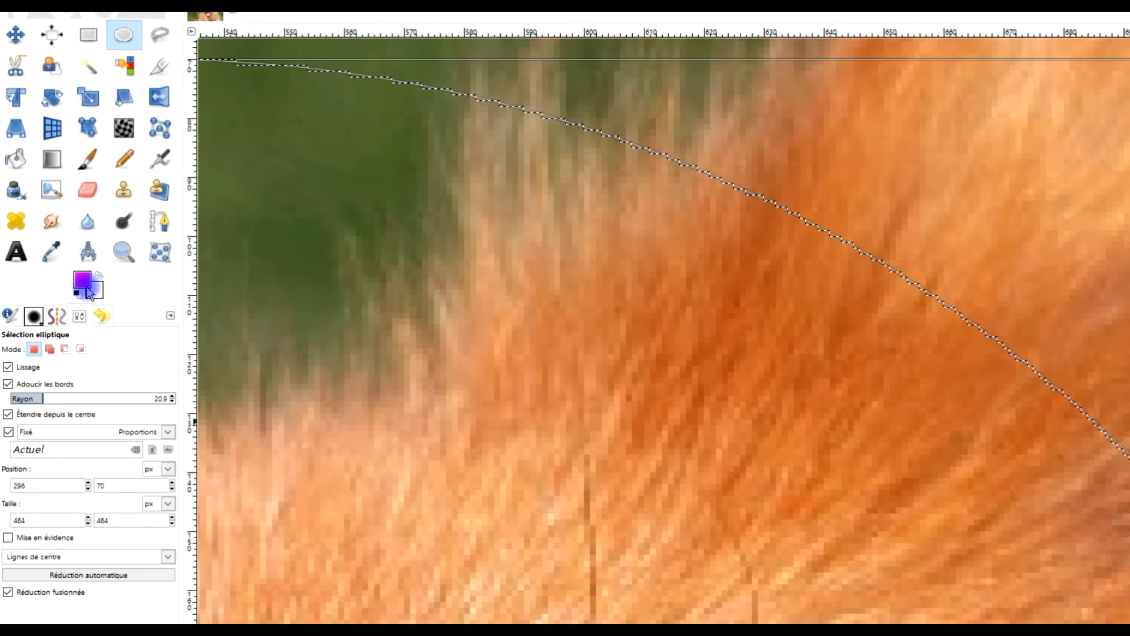
drag(89, 293, 719, 321)
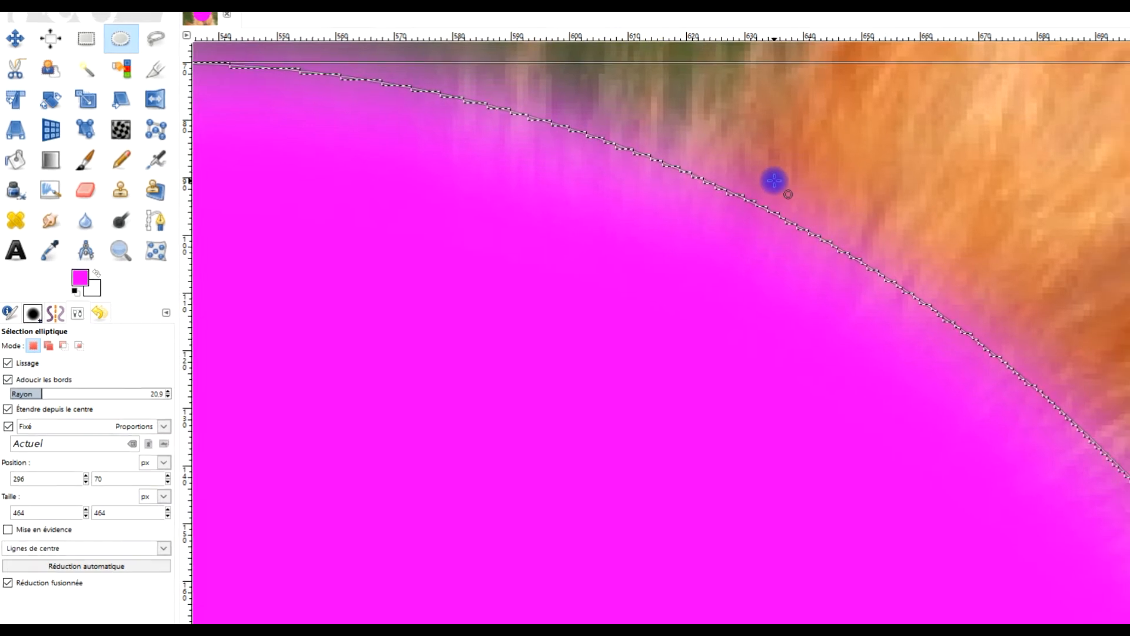
key(ctrl+z)
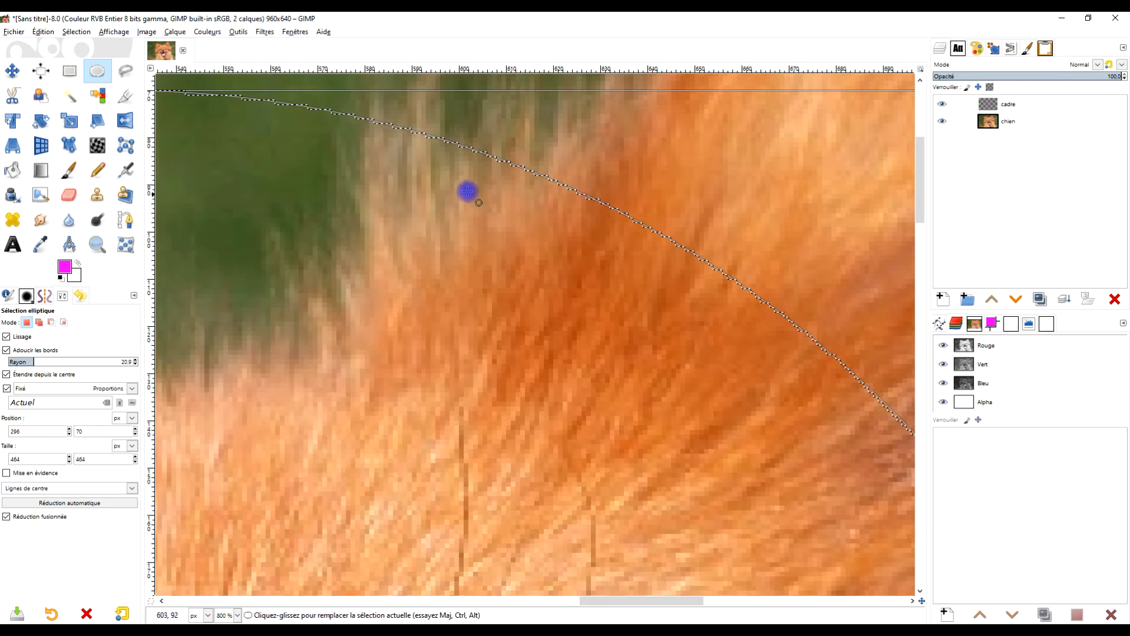
- Refill the circular selection with magenta without feathered edges, then undo that fill
click(7, 351)
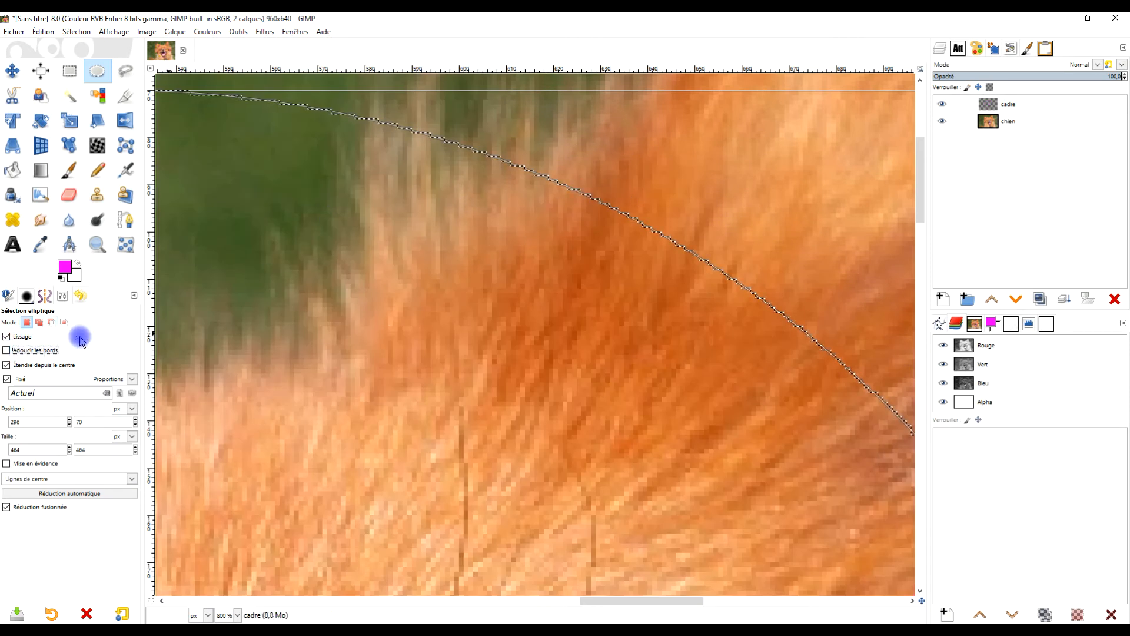
drag(64, 269, 578, 336)
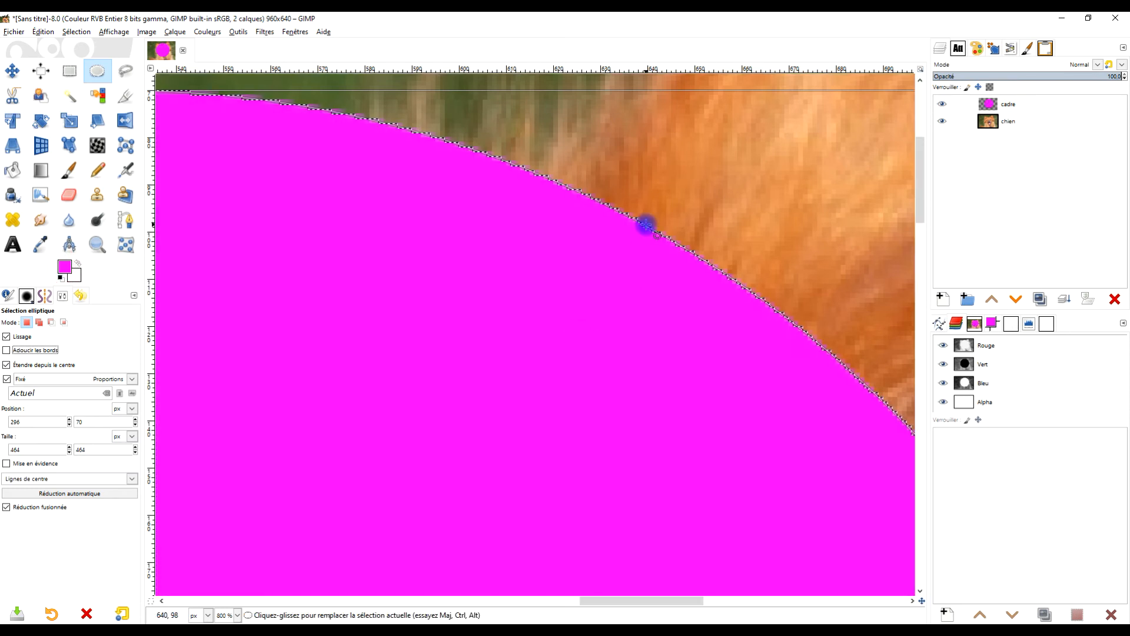
scroll(648, 242, up, 2)
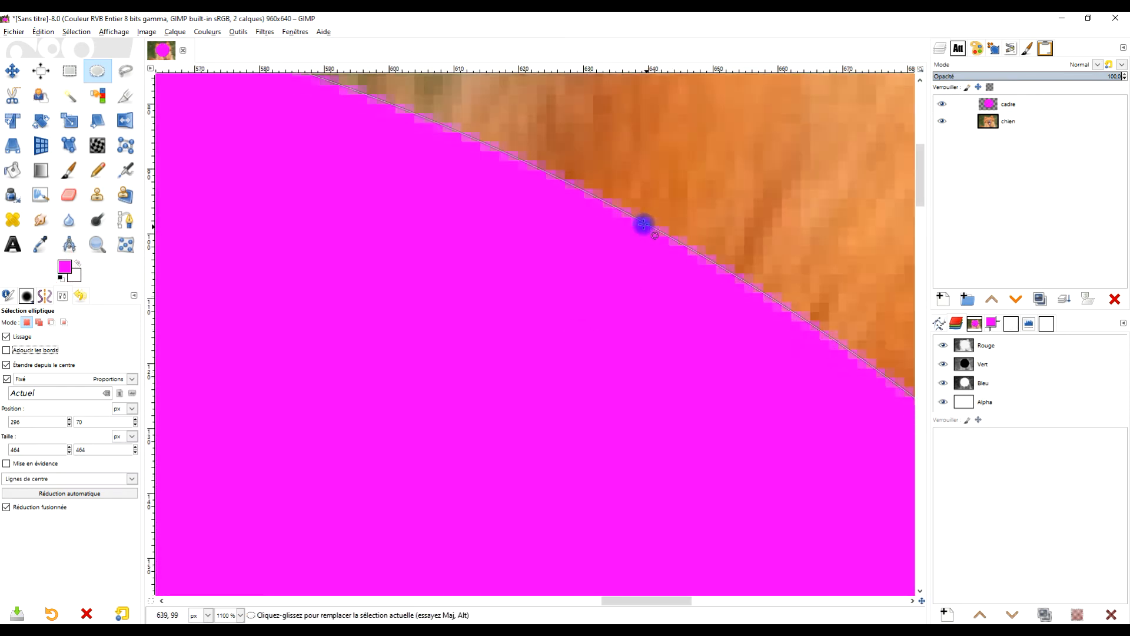
scroll(639, 181, down, 2)
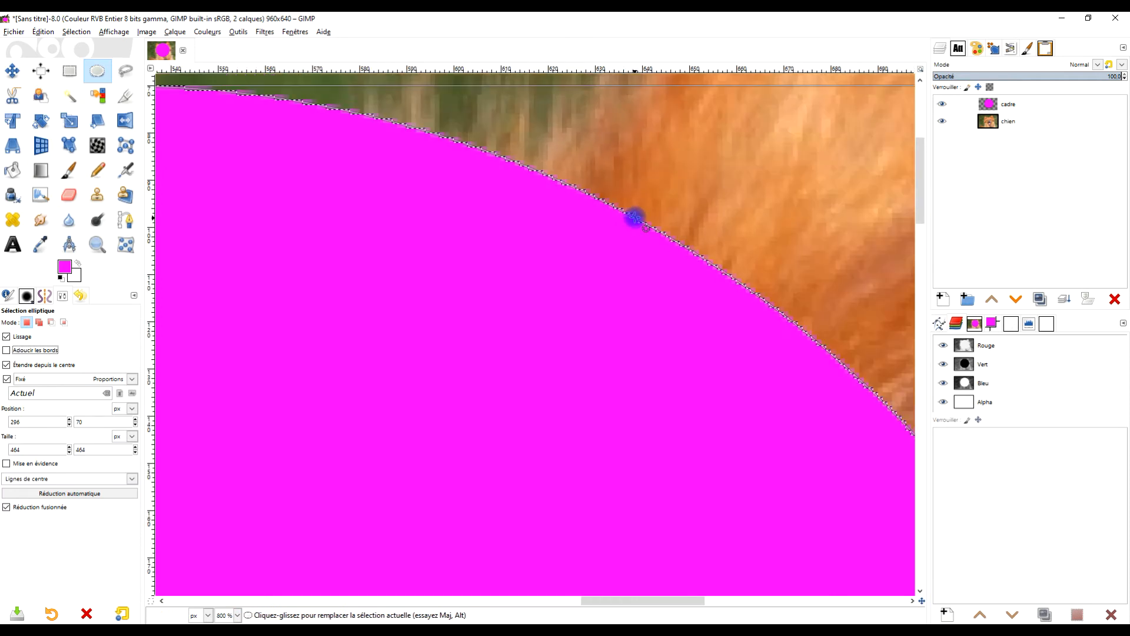
key(ctrl+z)
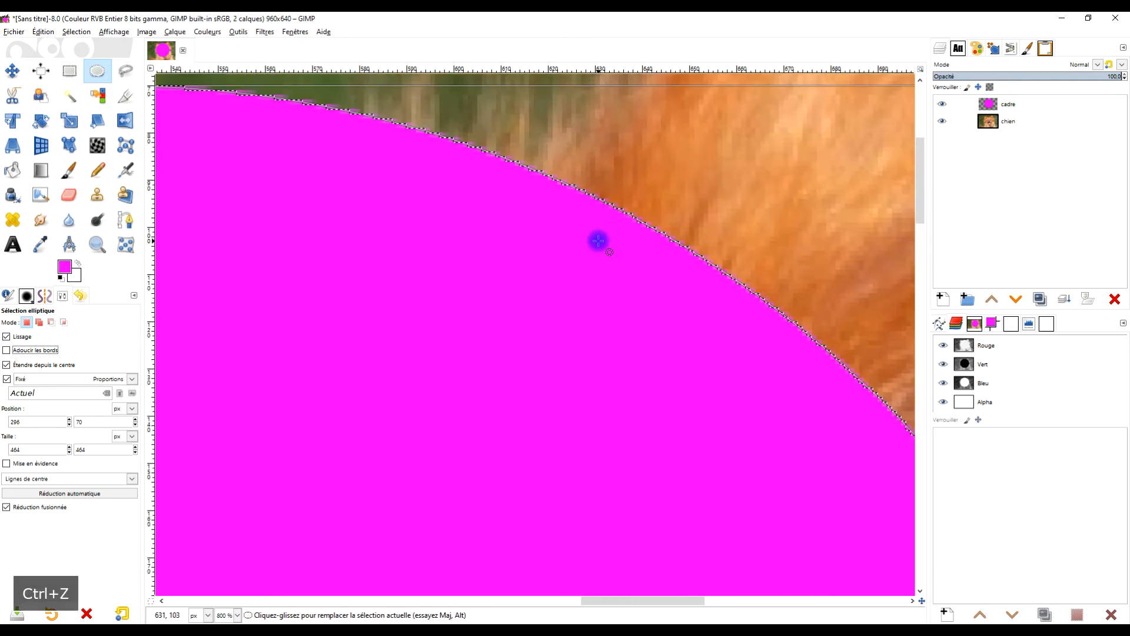
- Invert the circular selection
scroll(628, 239, down, 4)
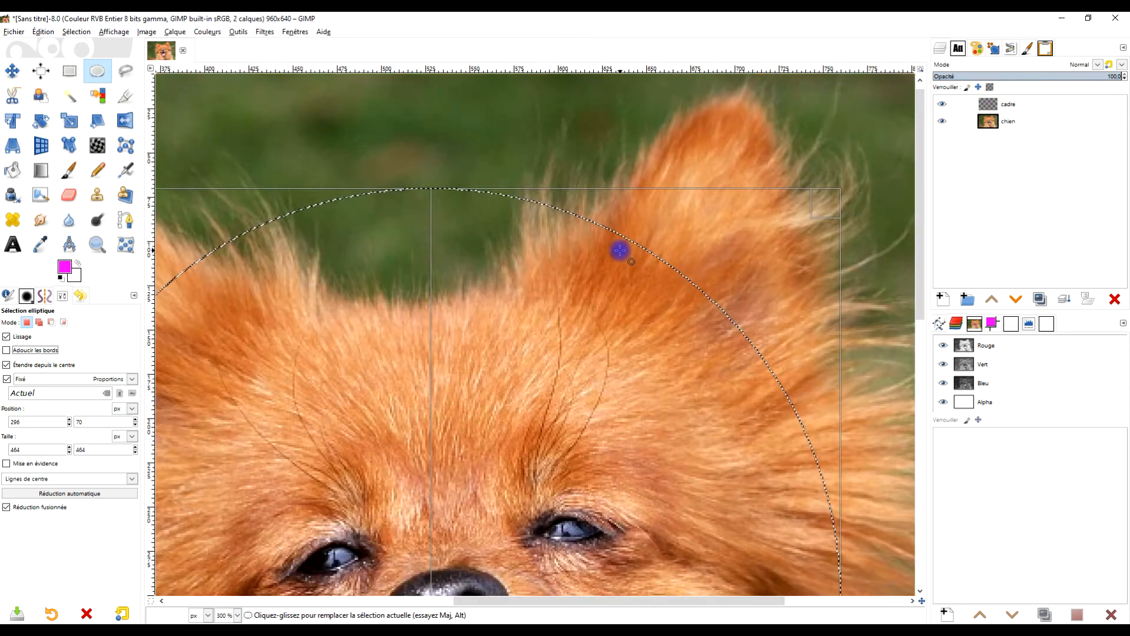
scroll(478, 430, down, 2)
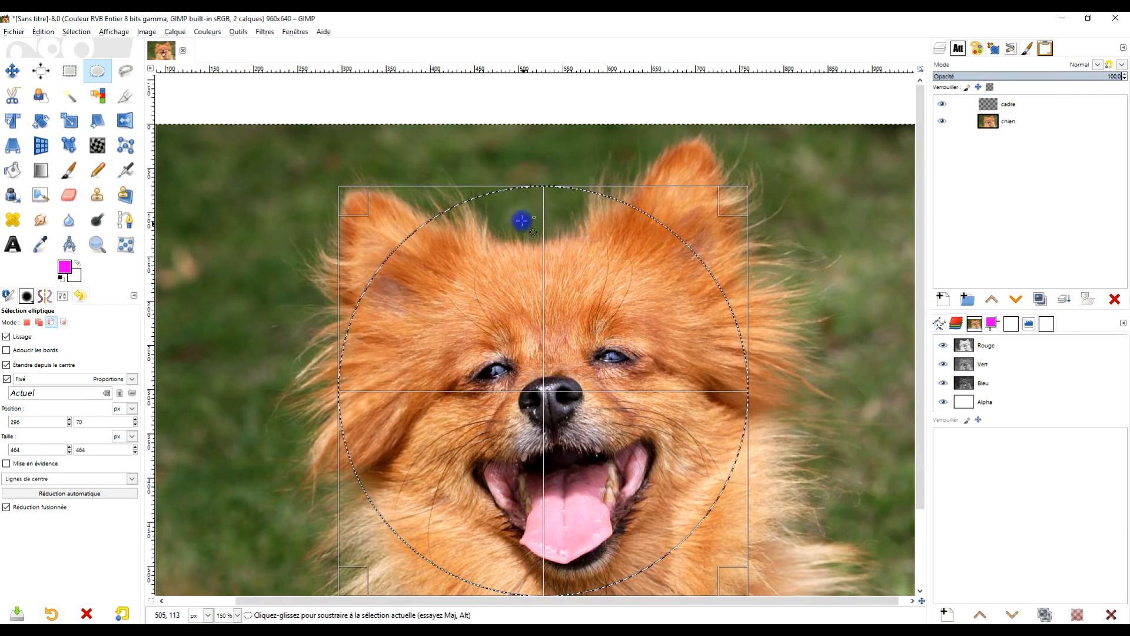
scroll(506, 188, up, 3)
click(573, 170)
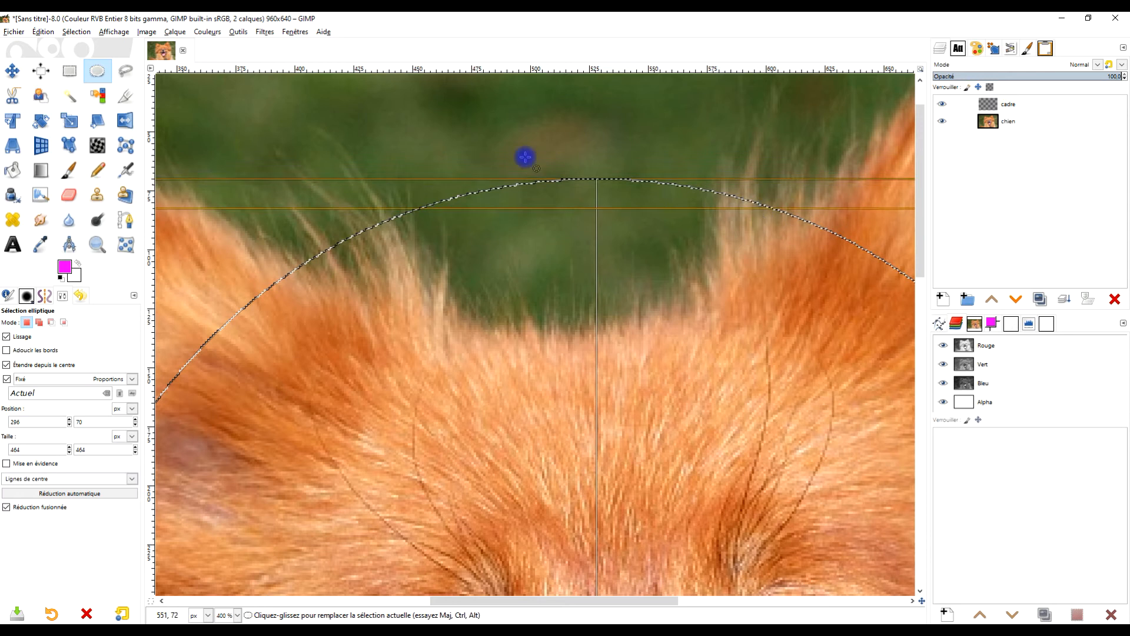
click(76, 32)
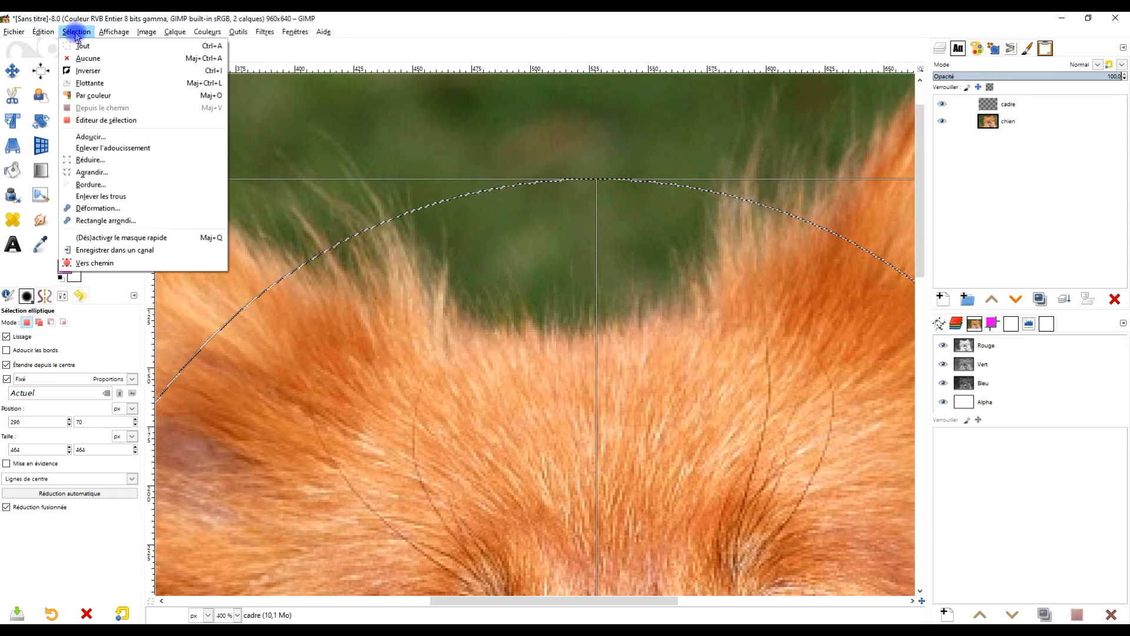
click(89, 70)
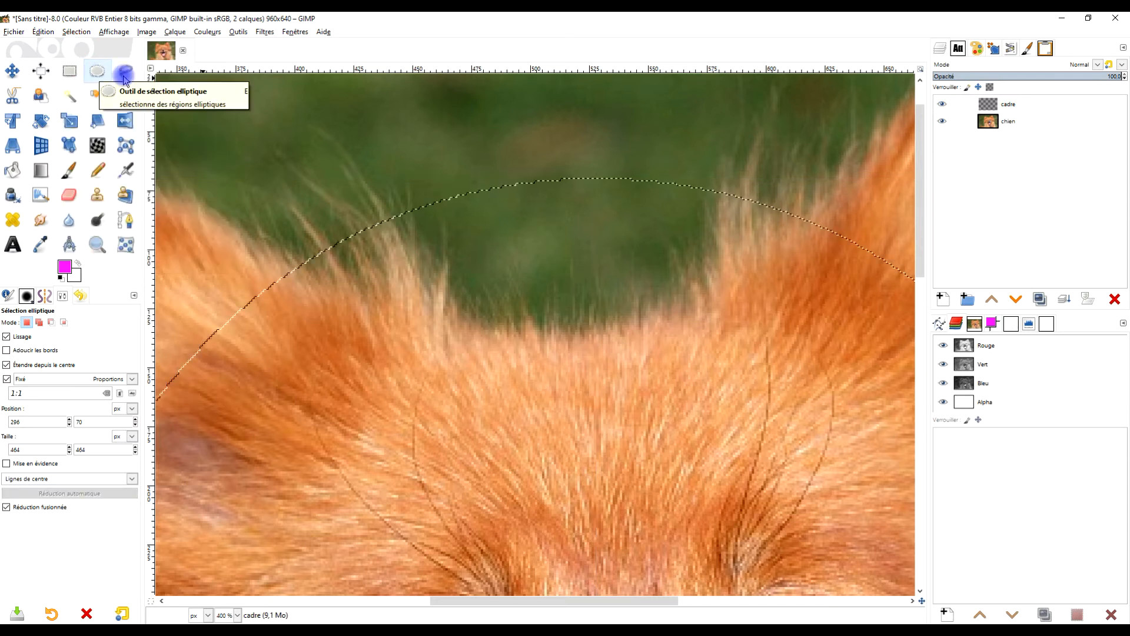
- Re-enable feathered edges in the ellipse selection options
scroll(542, 246, down, 2)
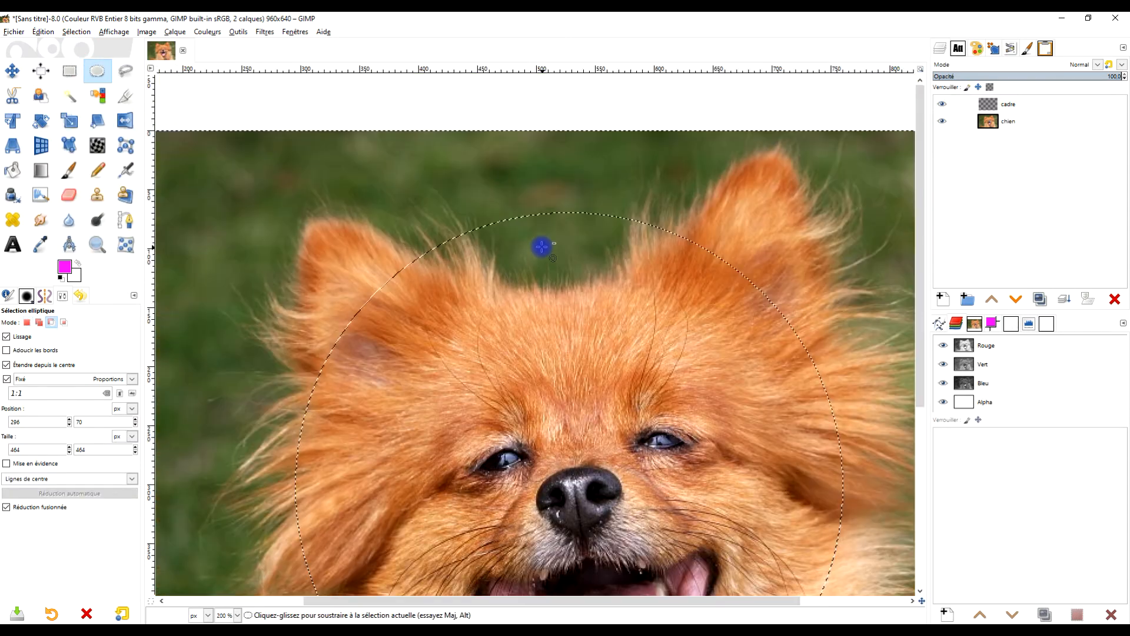
click(47, 350)
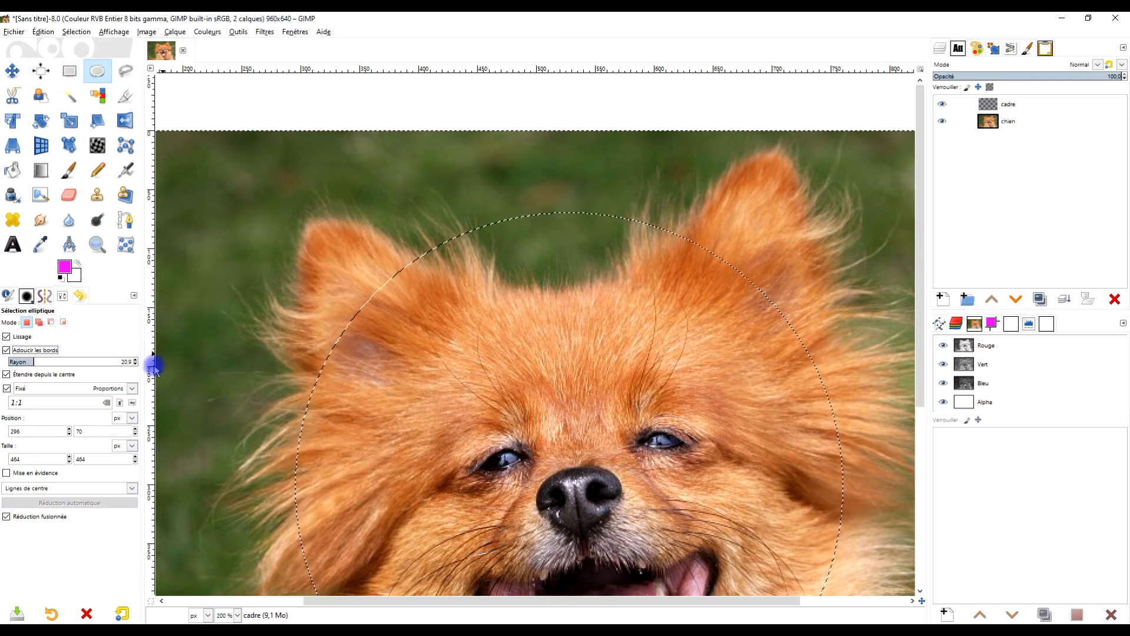
- Fill the inverted selection with the magenta foreground colour, then undo the fill
scroll(425, 306, down, 1)
scroll(593, 237, up, 3)
scroll(606, 202, up, 1)
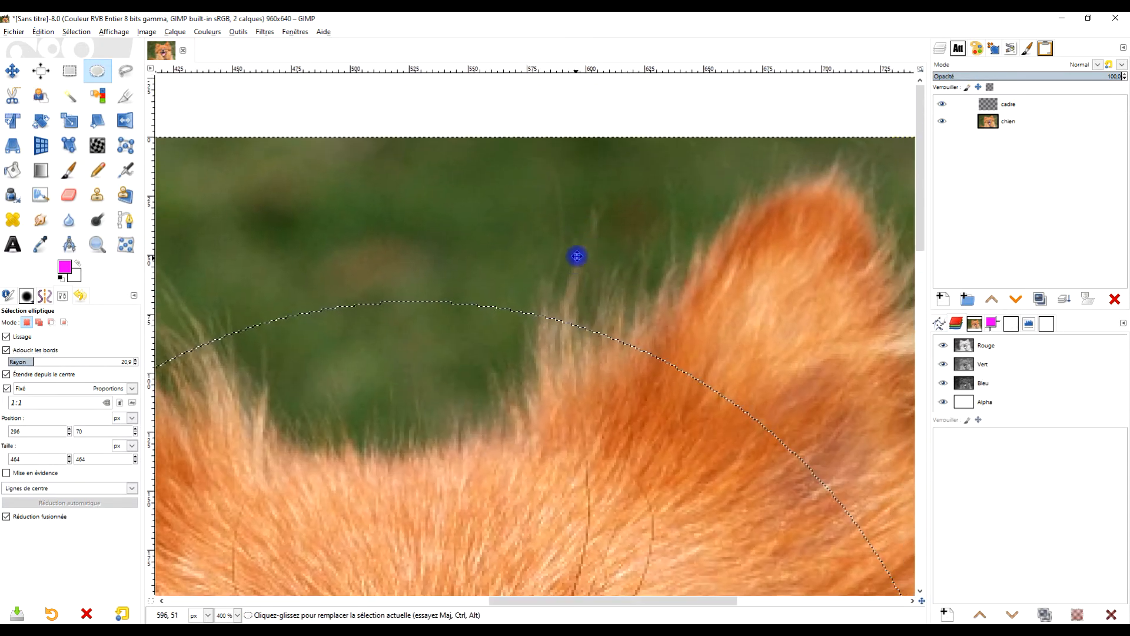
drag(64, 266, 419, 216)
scroll(493, 290, up, 5)
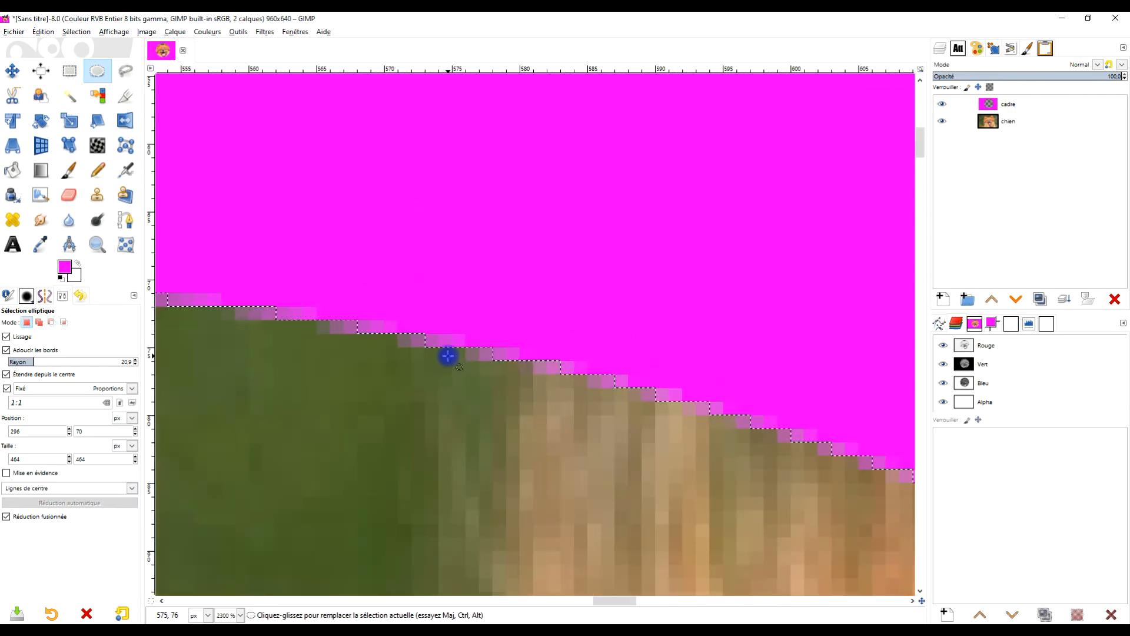
key(ctrl+z)
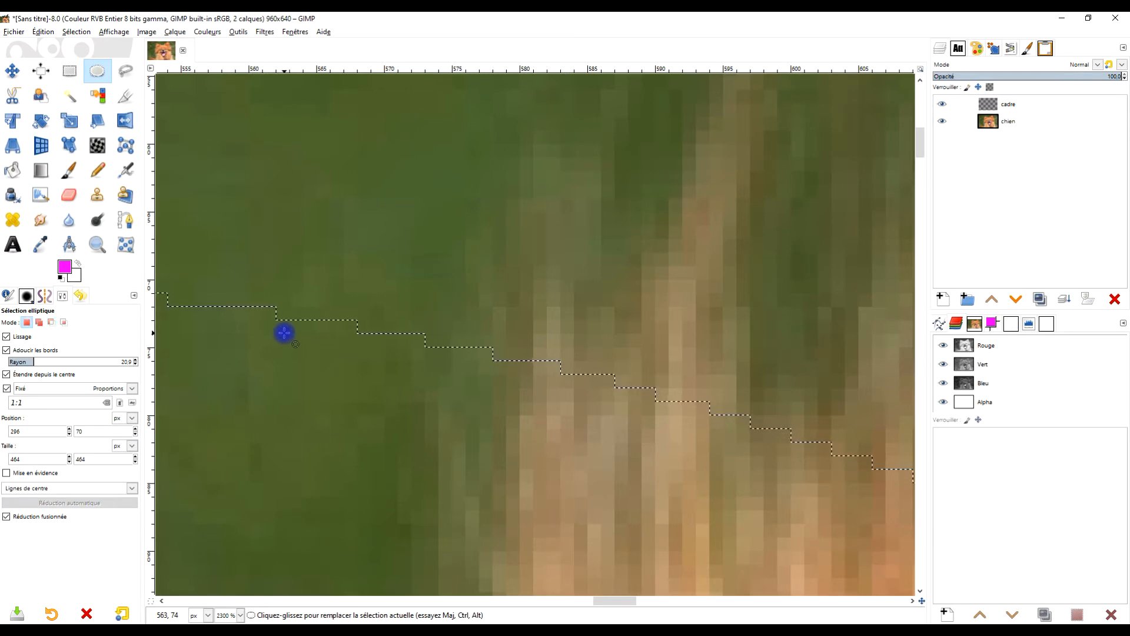
- Feather the selection by 20 px
scroll(342, 333, down, 5)
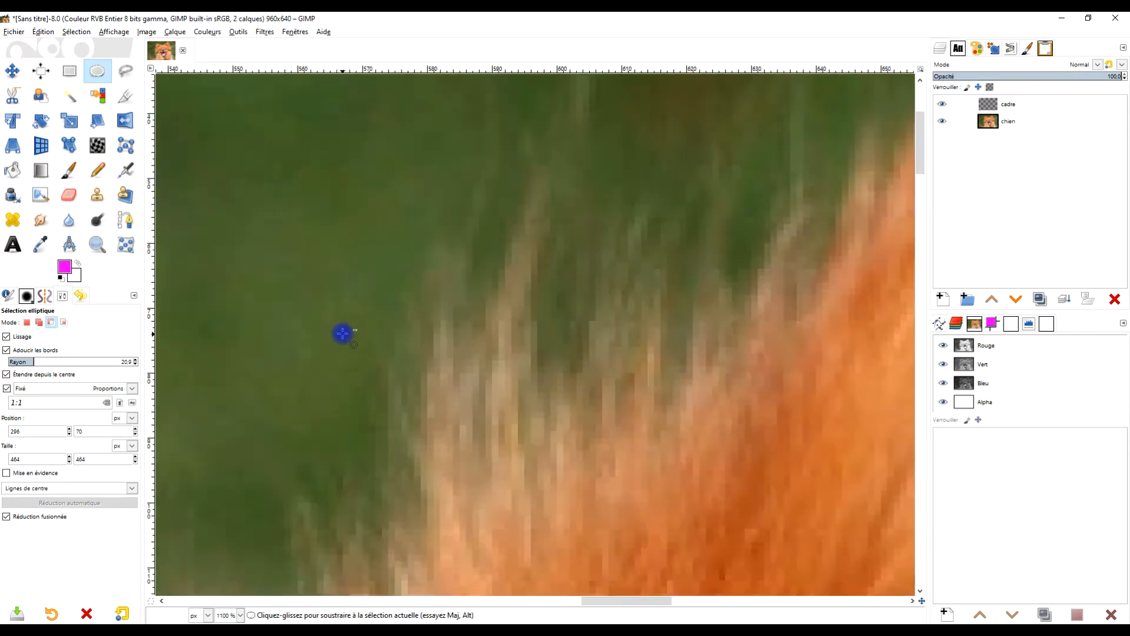
scroll(342, 333, up, 4)
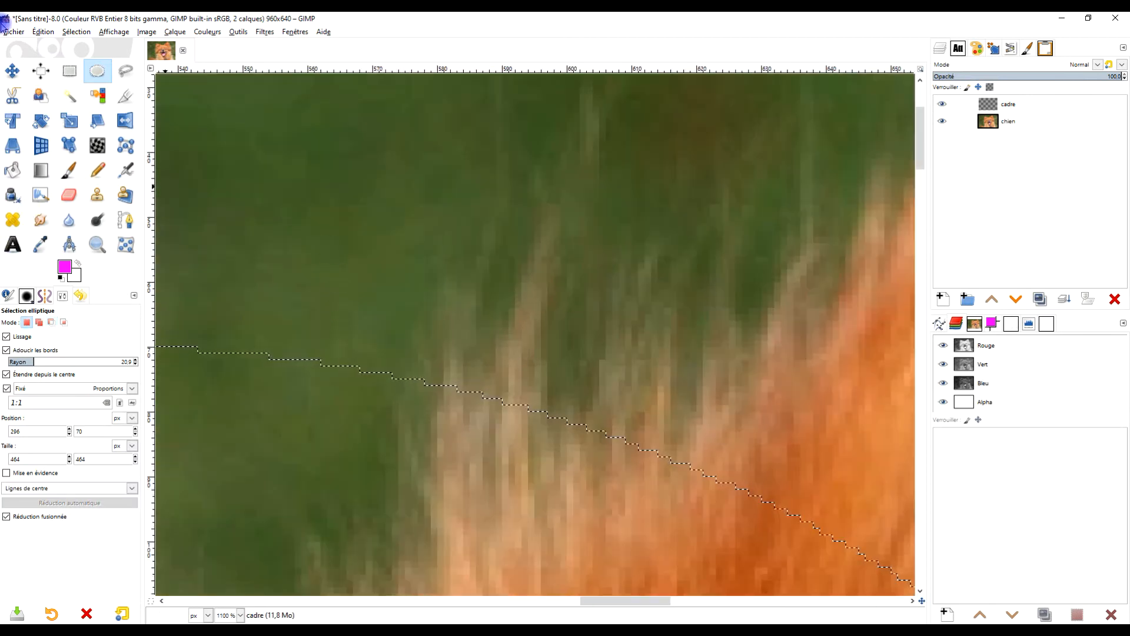
click(69, 33)
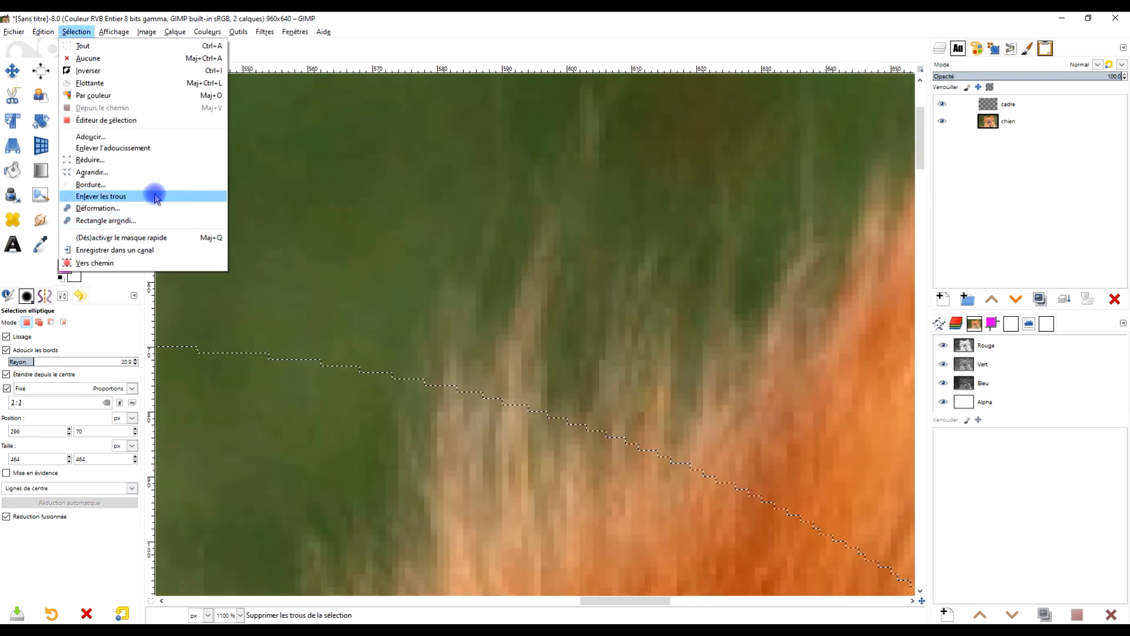
click(156, 142)
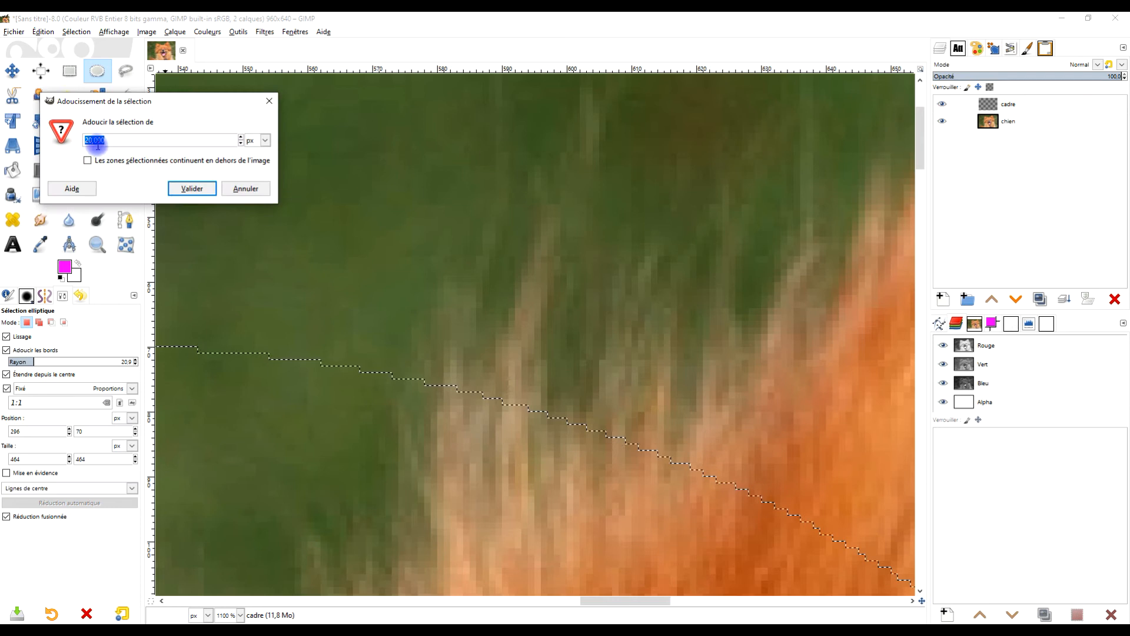
click(139, 143)
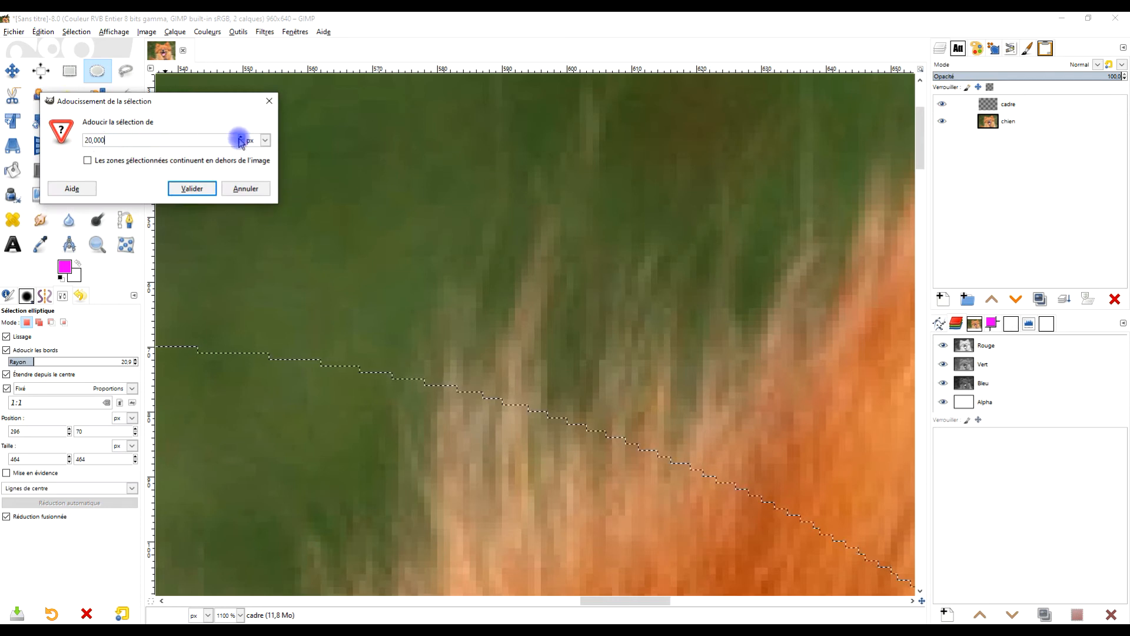
click(192, 188)
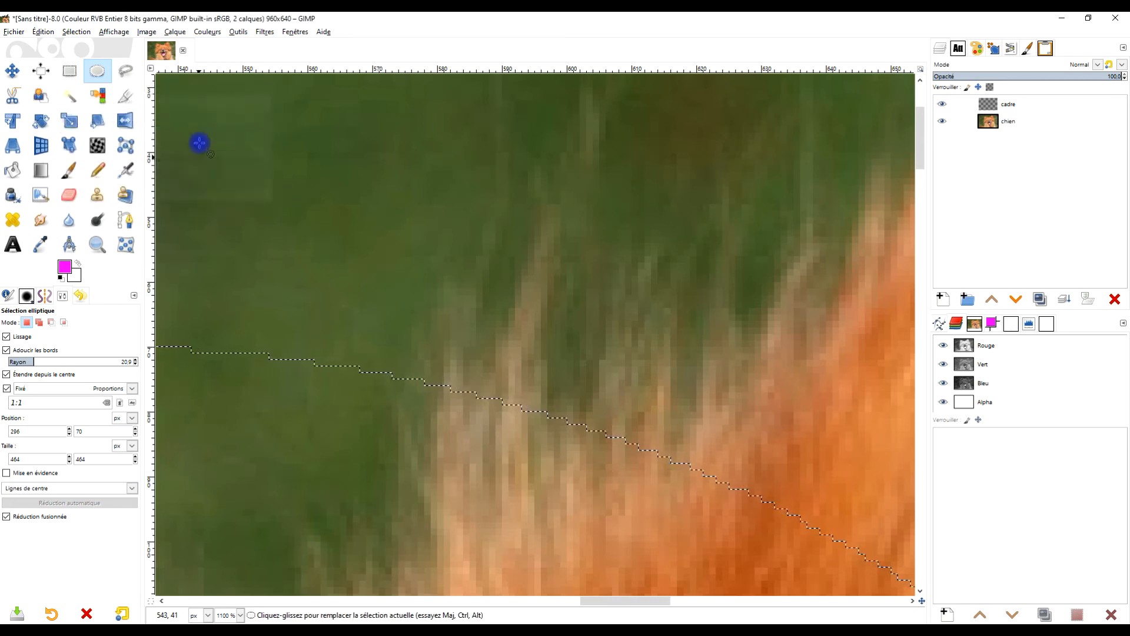
- Fill the feathered selection with magenta on the frame layer and remove the selection
drag(65, 270, 418, 253)
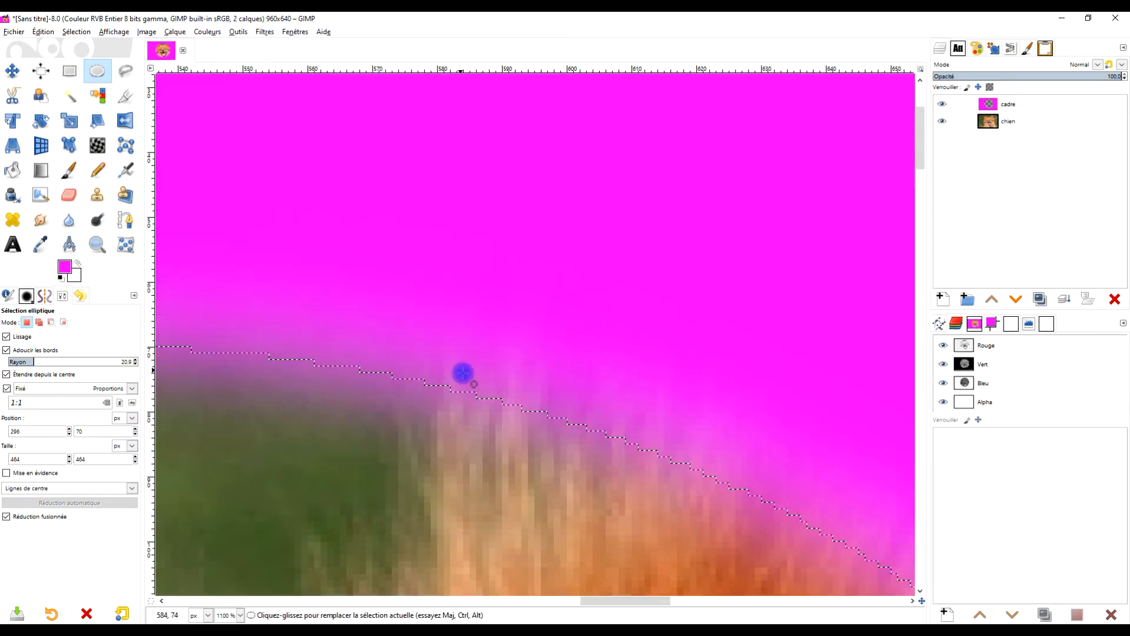
scroll(536, 423, down, 6)
drag(487, 475, 535, 255)
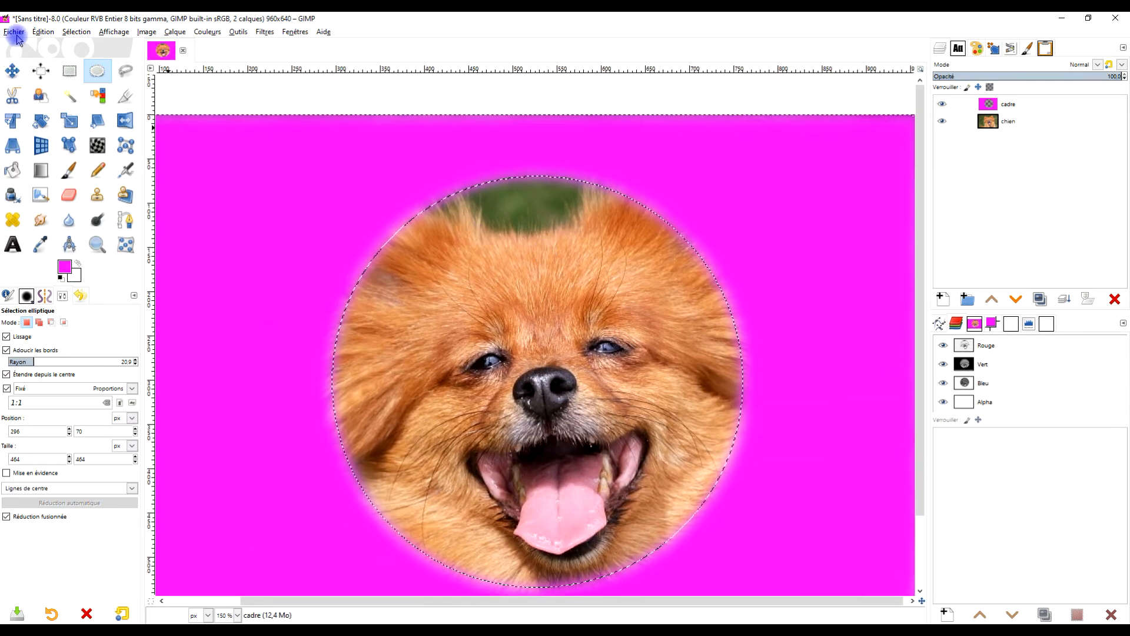
click(77, 31)
click(112, 60)
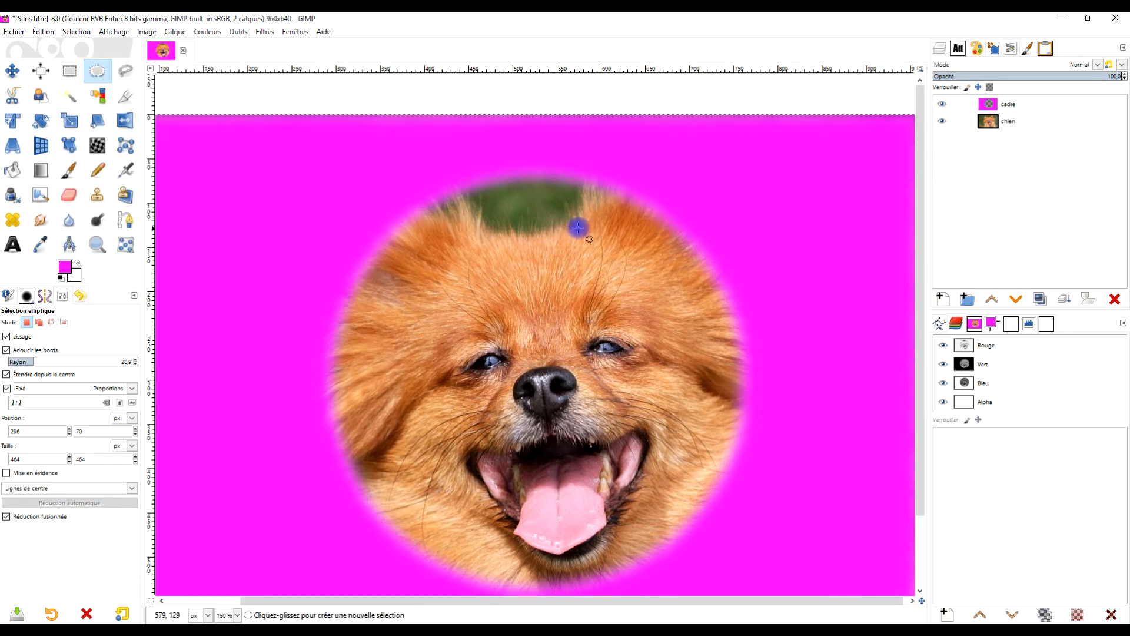
- Open the Curves dialog for the frame layer and switch to the Alpha channel
scroll(578, 228, up, 4)
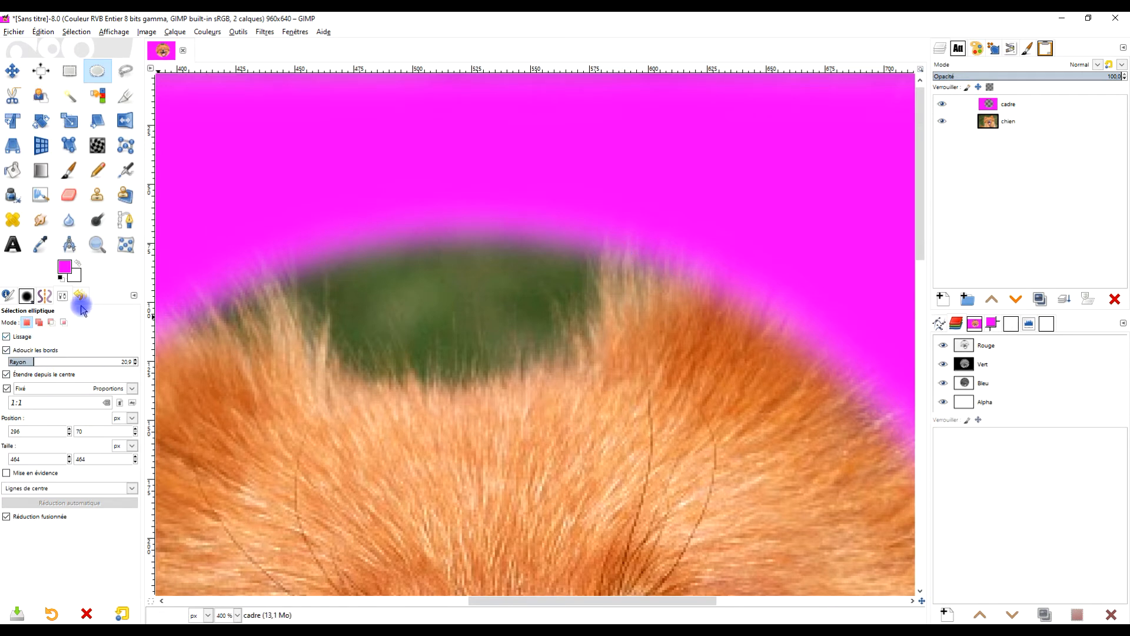
click(208, 32)
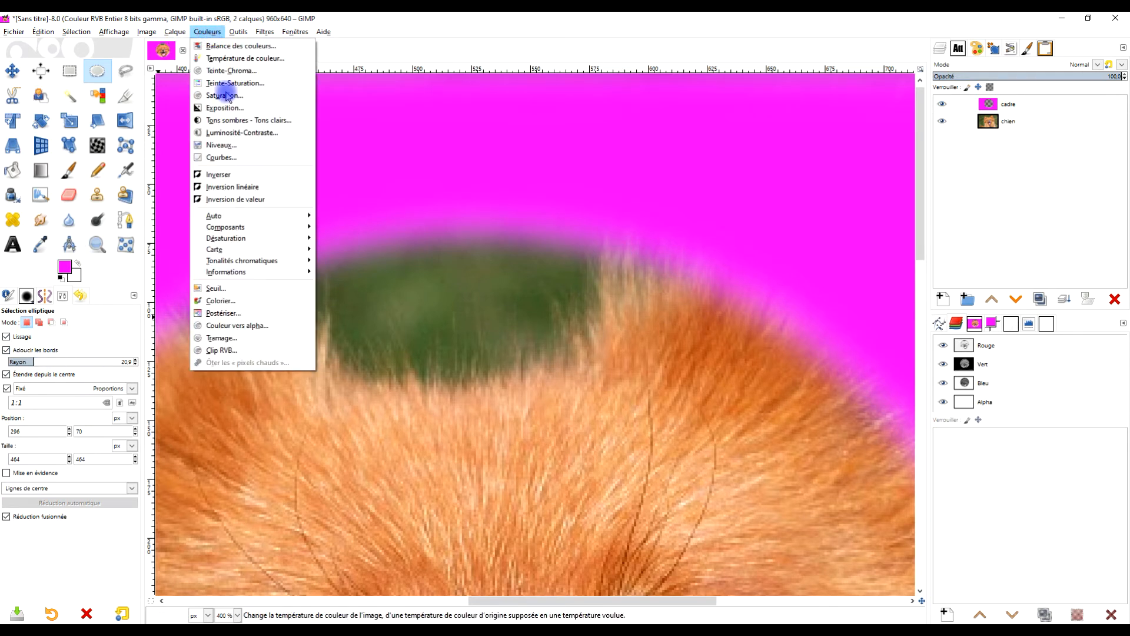
click(279, 169)
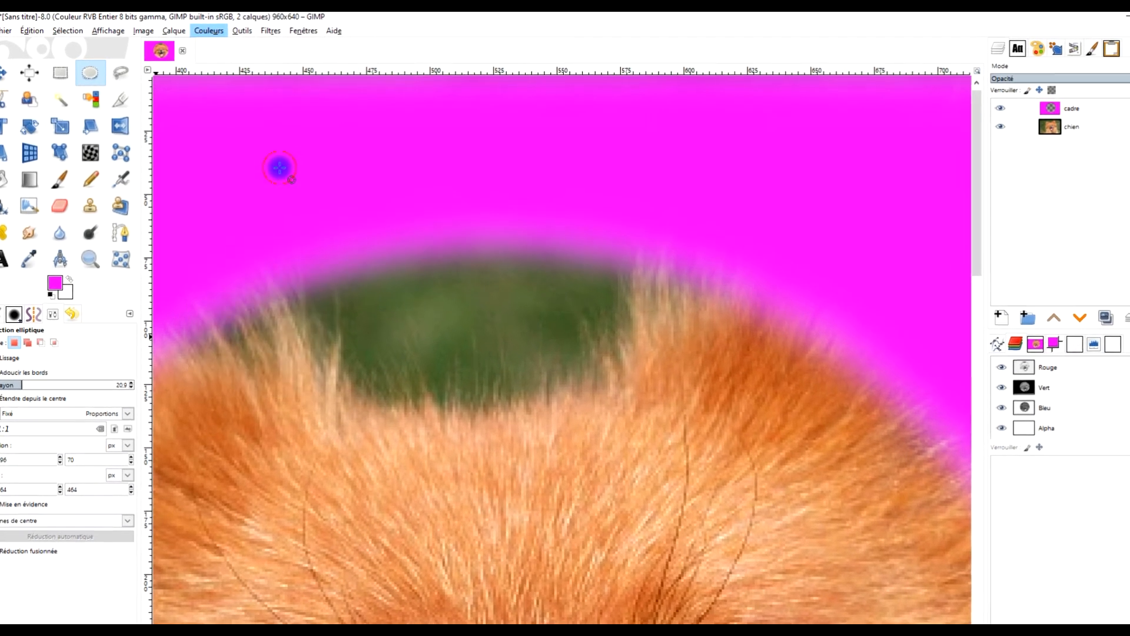
click(124, 141)
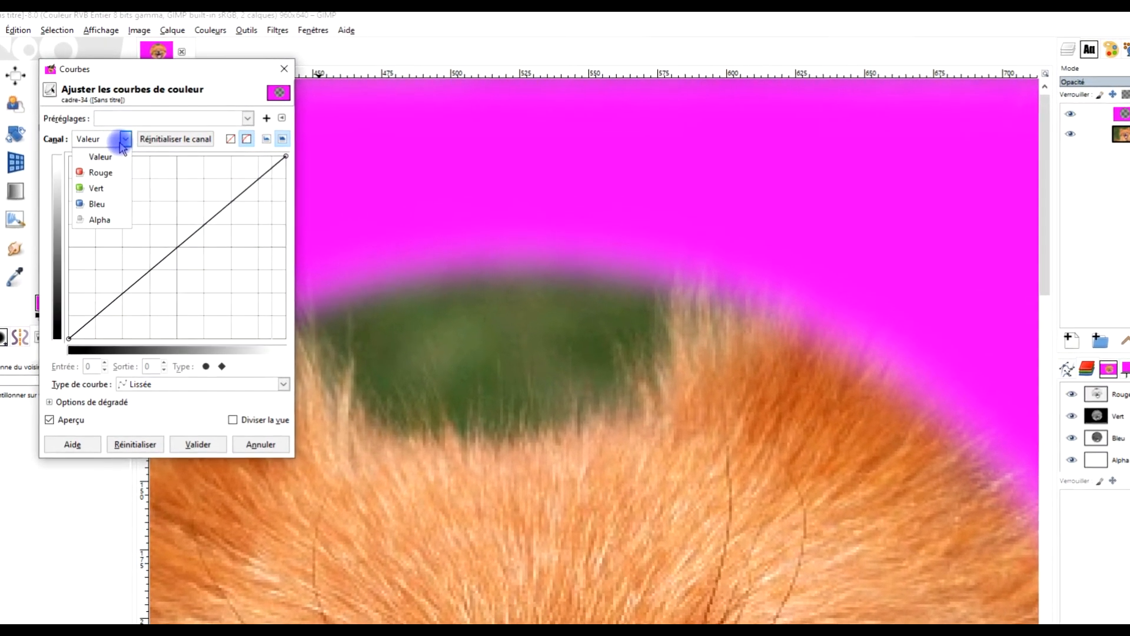
click(103, 234)
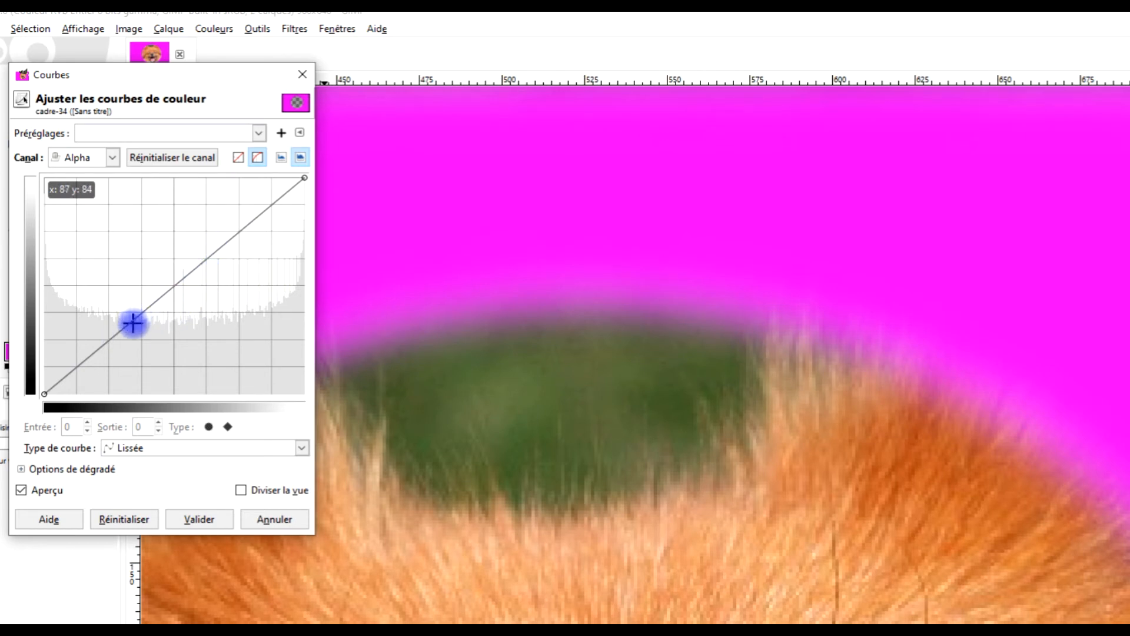
- Drag the alpha curve into a steep step around input 128 for a hard edge, then reset the curve
drag(131, 321, 158, 410)
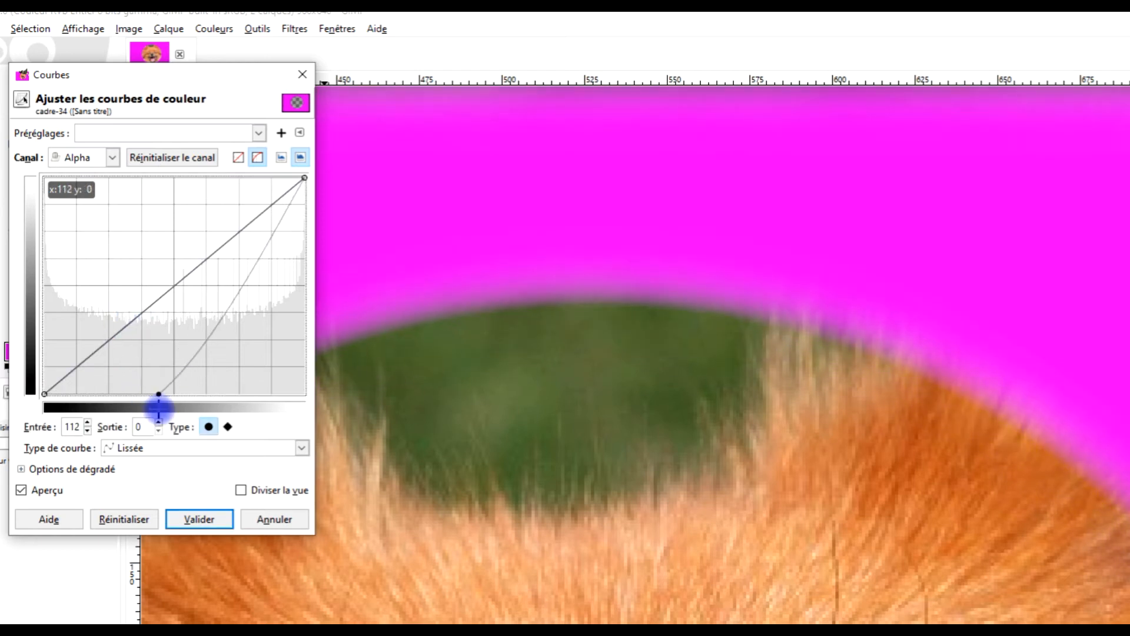
drag(259, 252, 174, 170)
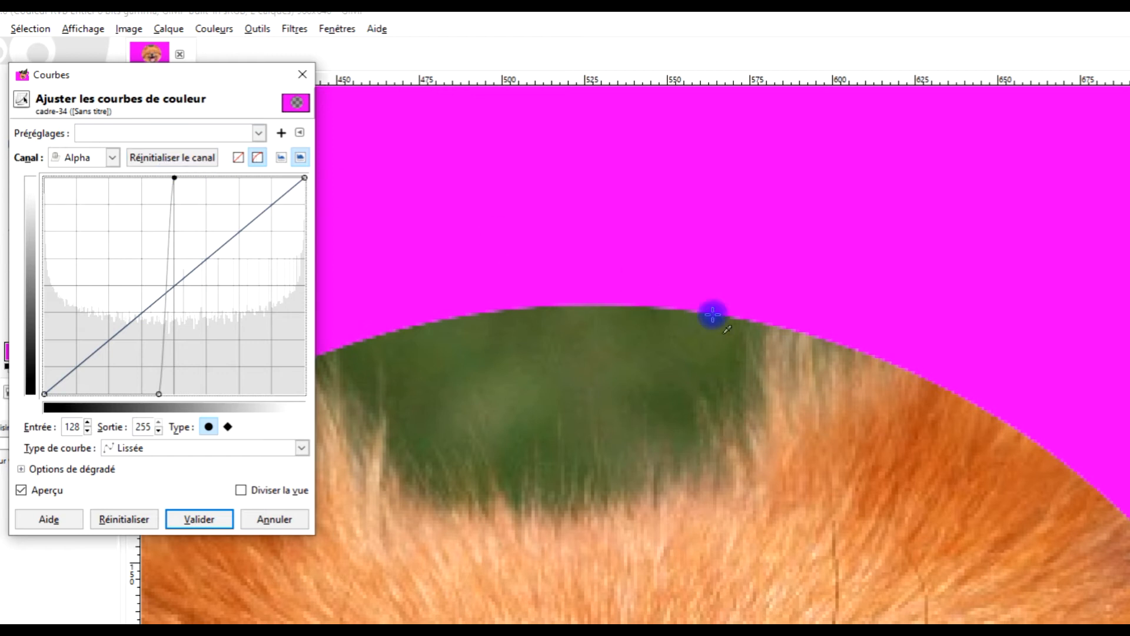
scroll(757, 312, up, 3)
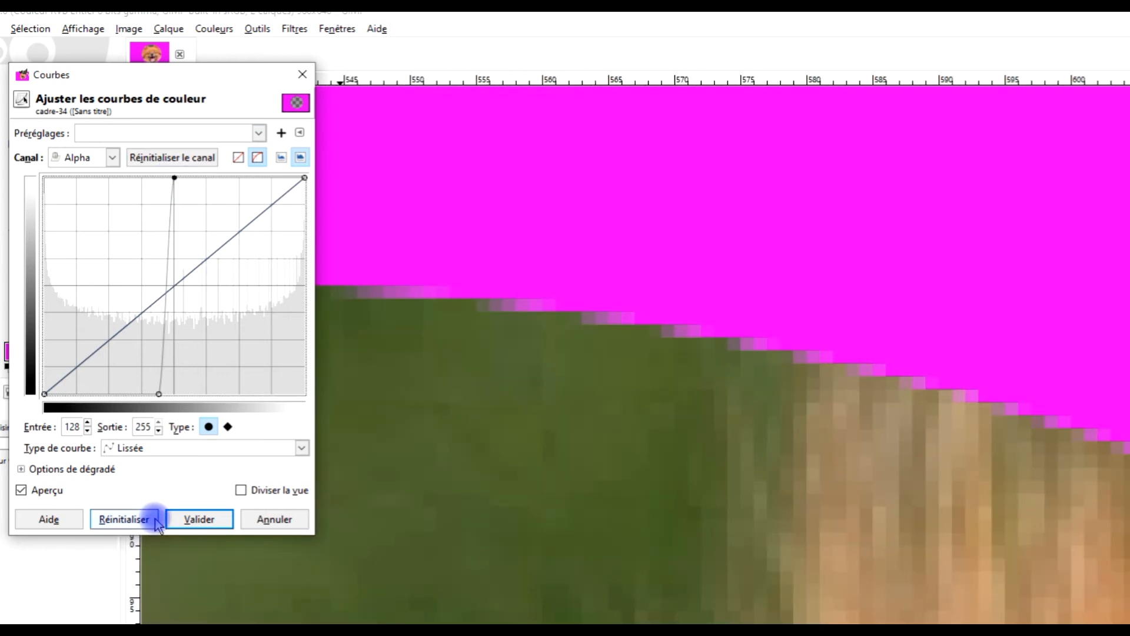
click(136, 518)
- Try another steep step in the alpha curve around input 121, then reset it
drag(137, 319, 157, 418)
drag(288, 212, 168, 167)
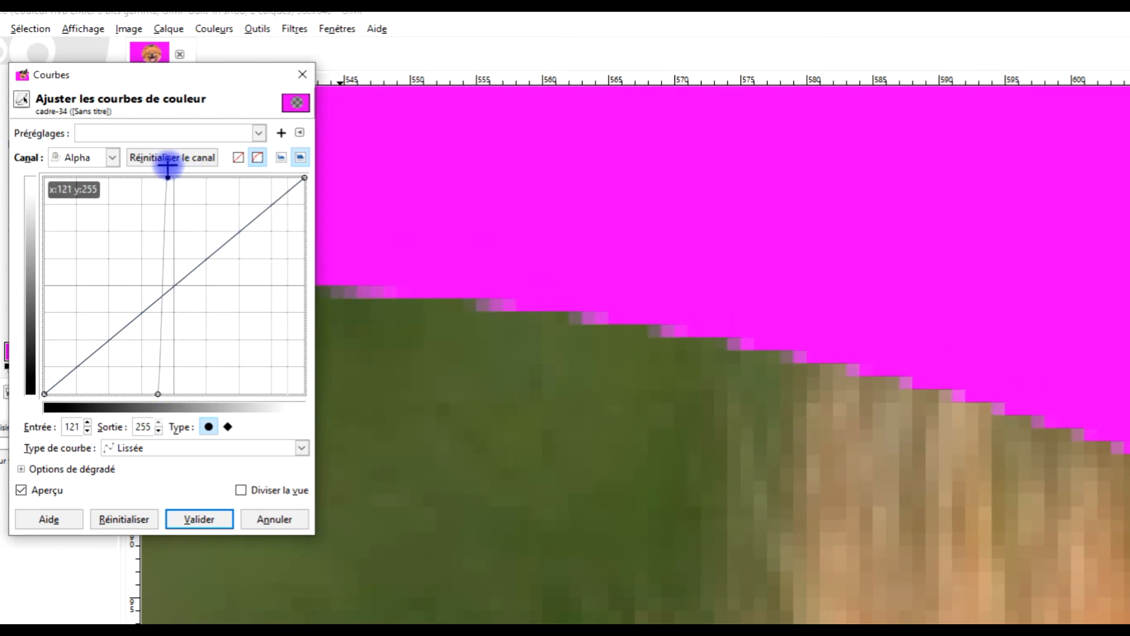
scroll(570, 379, down, 4)
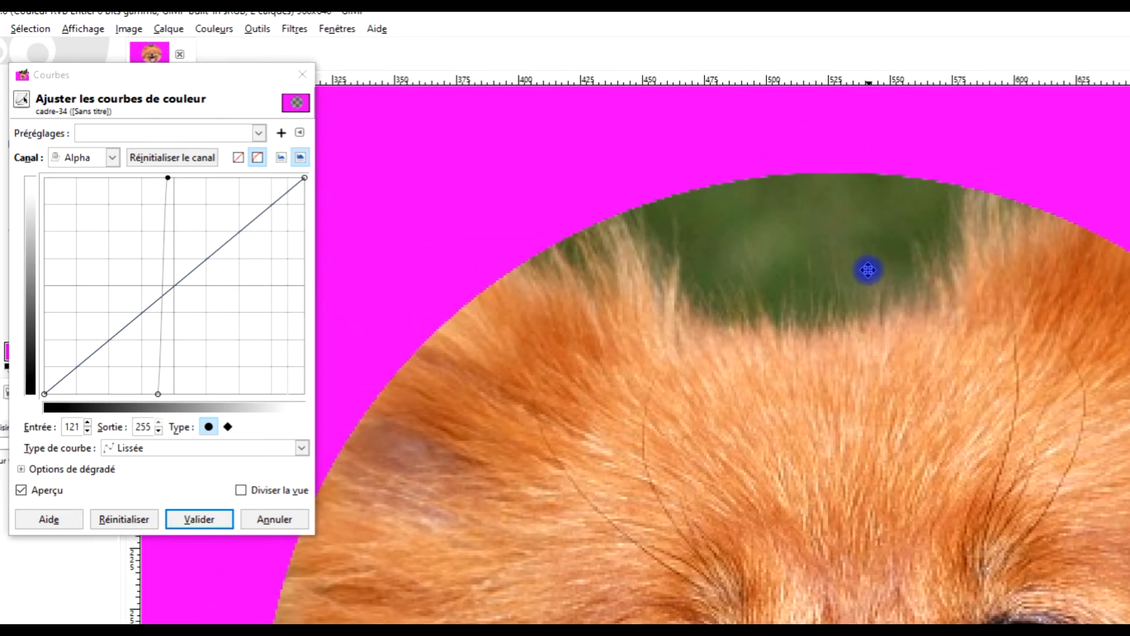
click(120, 521)
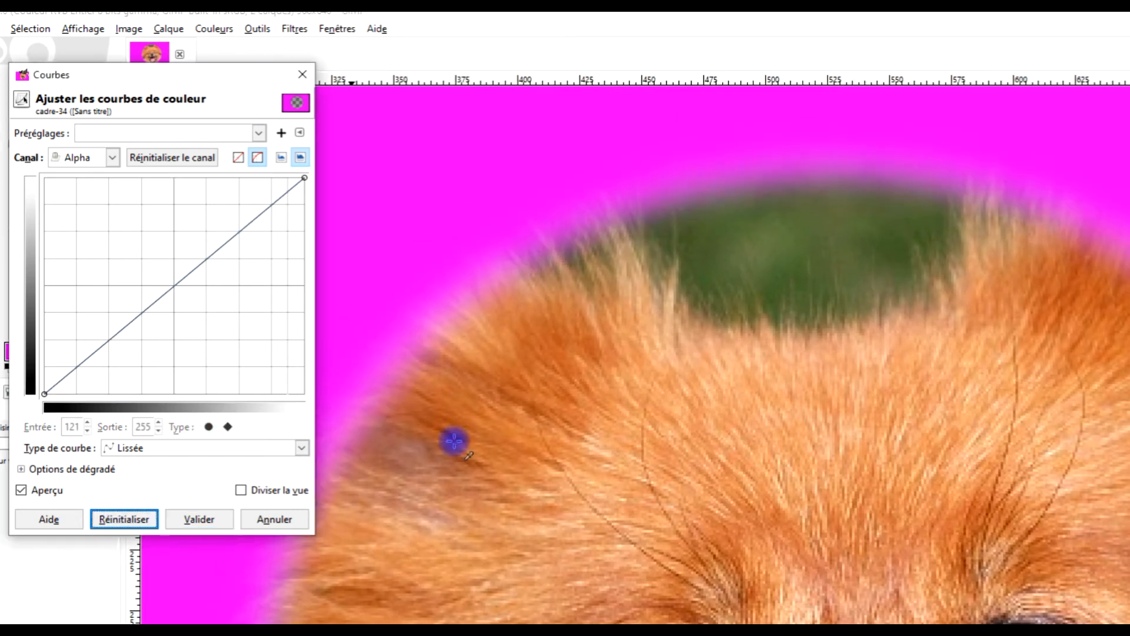
- Try an S-shaped alpha curve with points near 192/242 and 75/3, then reset it
scroll(845, 169, up, 3)
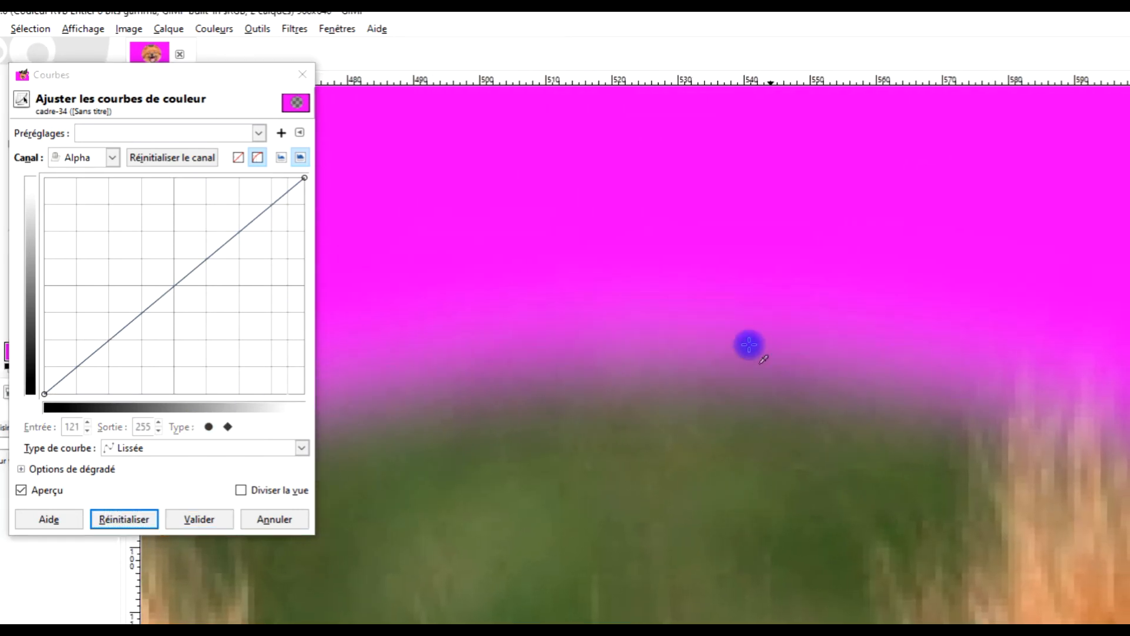
drag(265, 206, 242, 189)
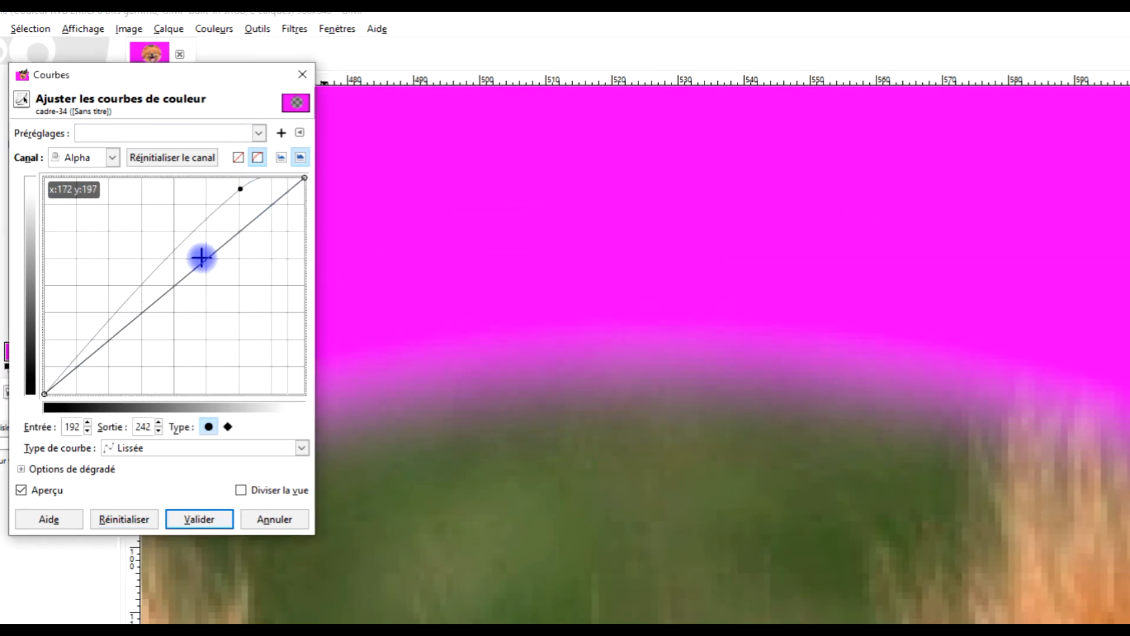
drag(89, 358, 121, 391)
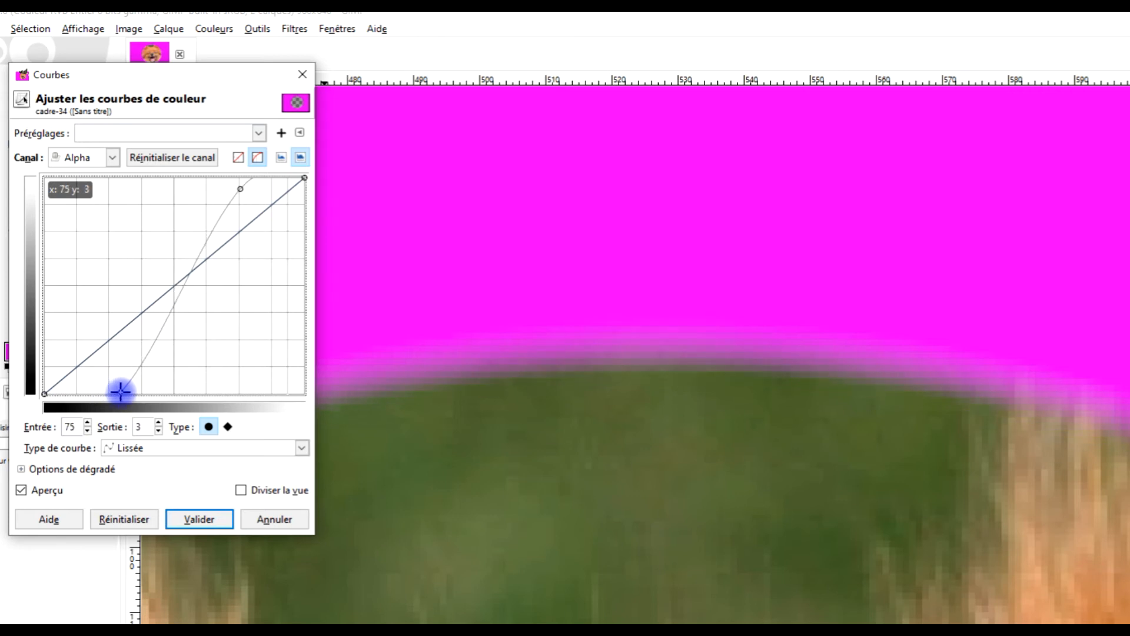
click(127, 517)
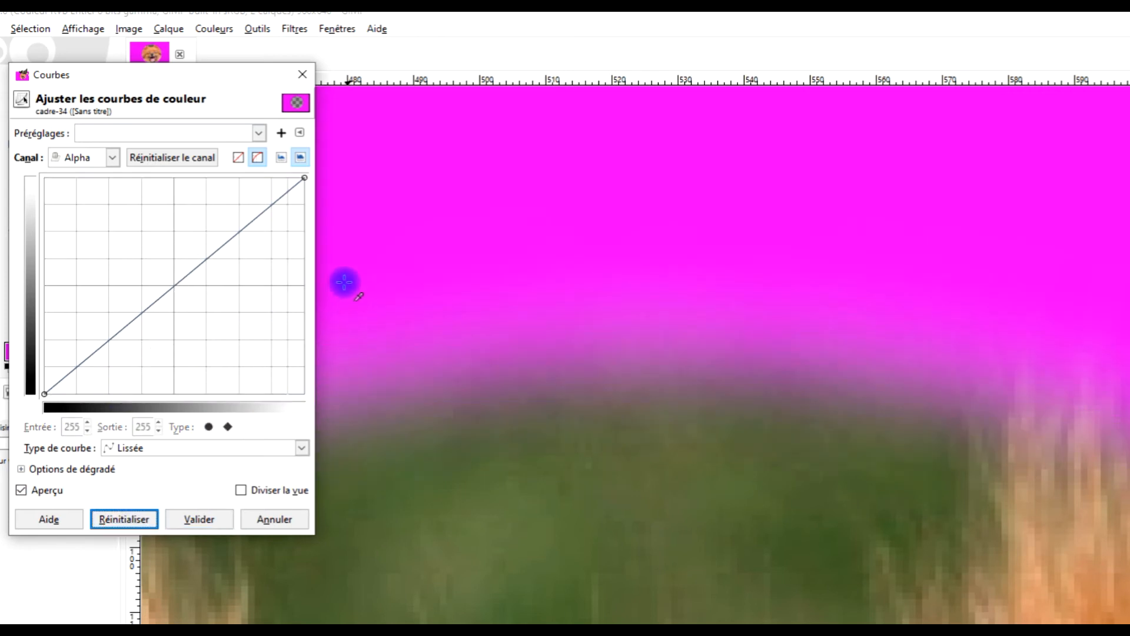
- Shape the alpha curve into a wave with a peak near input 44 and a dip near input 210 to form a magenta ring, and apply it
drag(145, 317, 86, 281)
click(229, 214)
drag(230, 219, 258, 394)
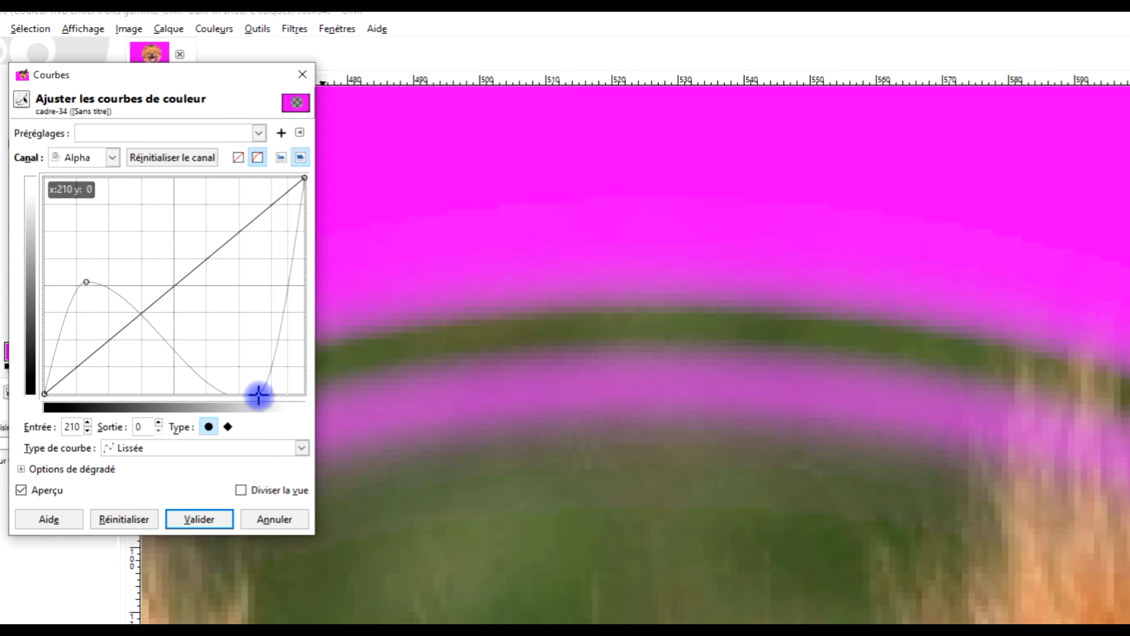
drag(86, 282, 88, 175)
scroll(651, 396, down, 6)
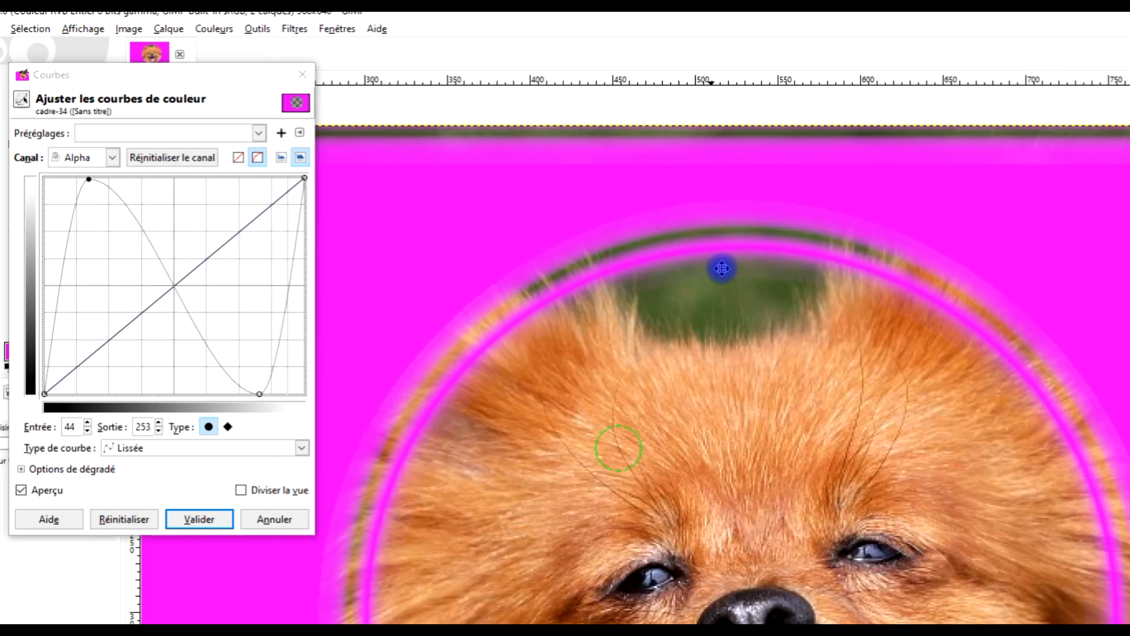
scroll(697, 310, up, 2)
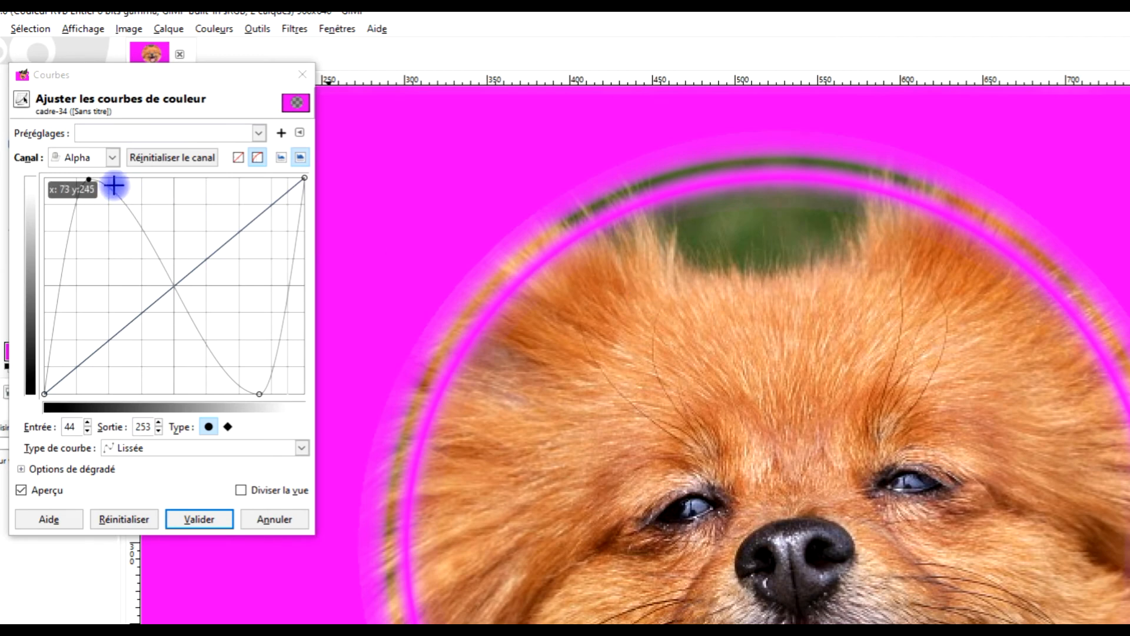
drag(85, 186, 86, 159)
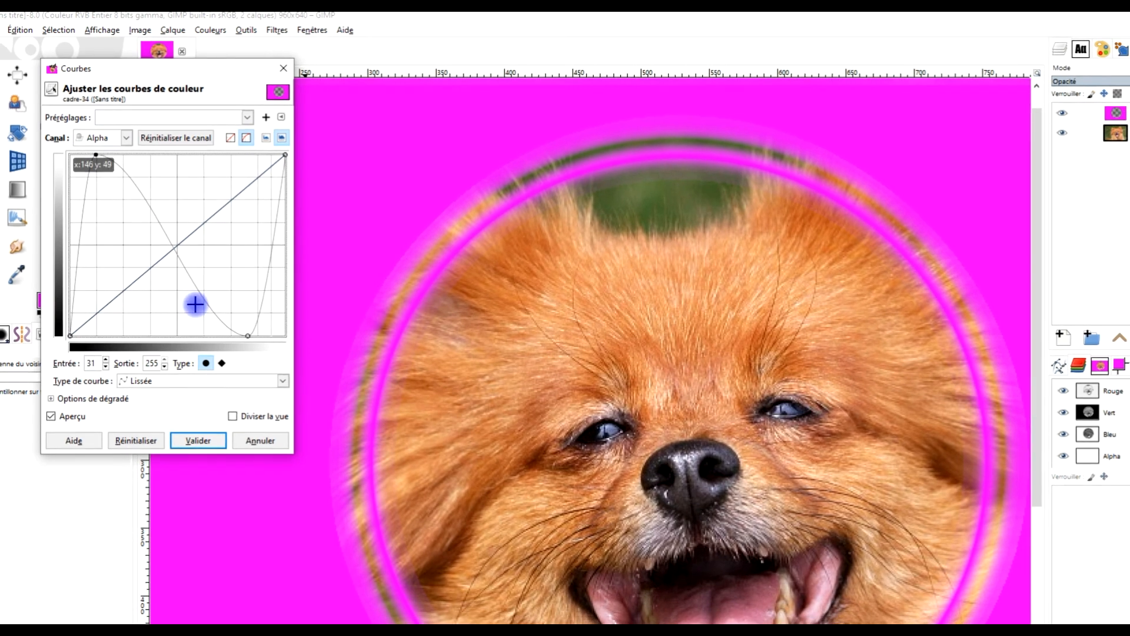
drag(248, 335, 224, 338)
click(197, 411)
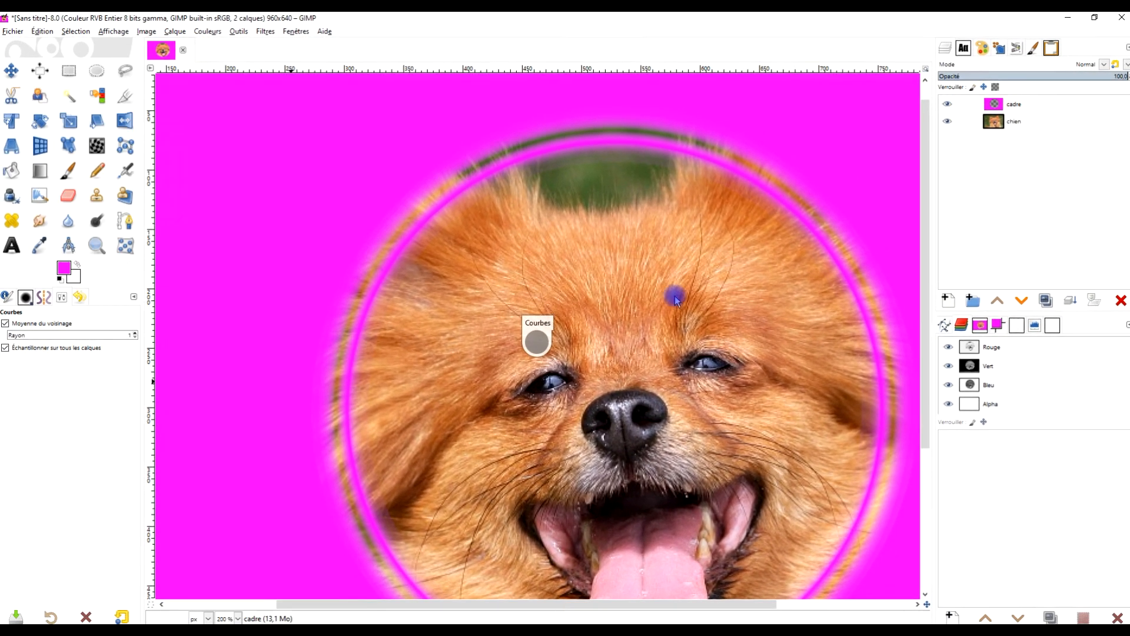
- Crop the image tightly around the circular frame to about 582 × 567 px
scroll(855, 243, down, 2)
scroll(660, 288, up, 1)
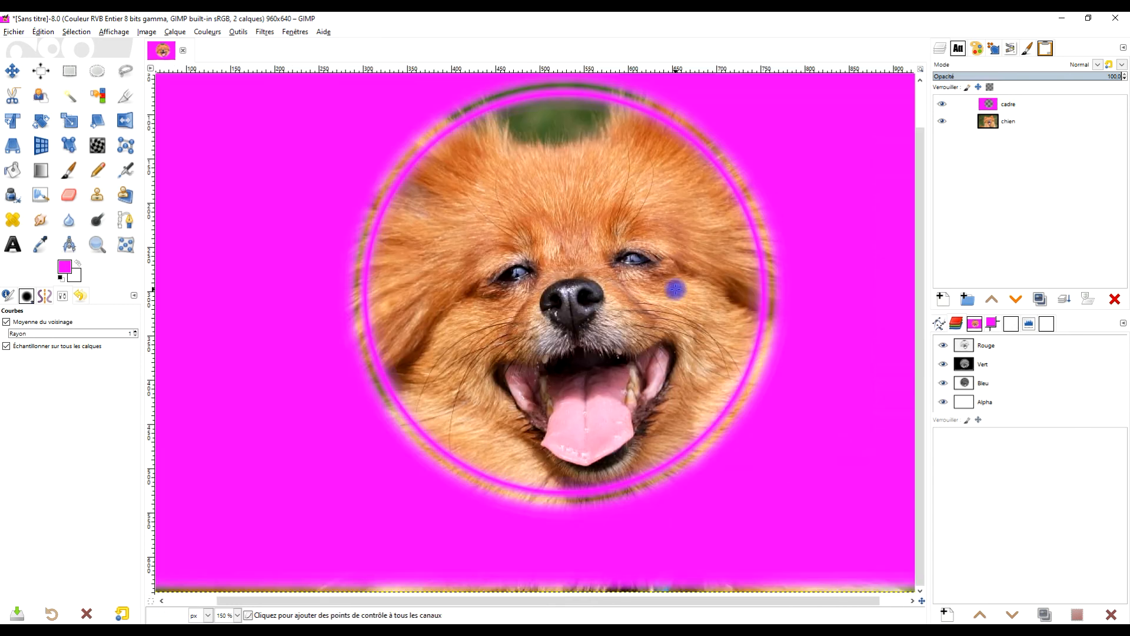
drag(697, 288, 692, 313)
drag(792, 238, 761, 250)
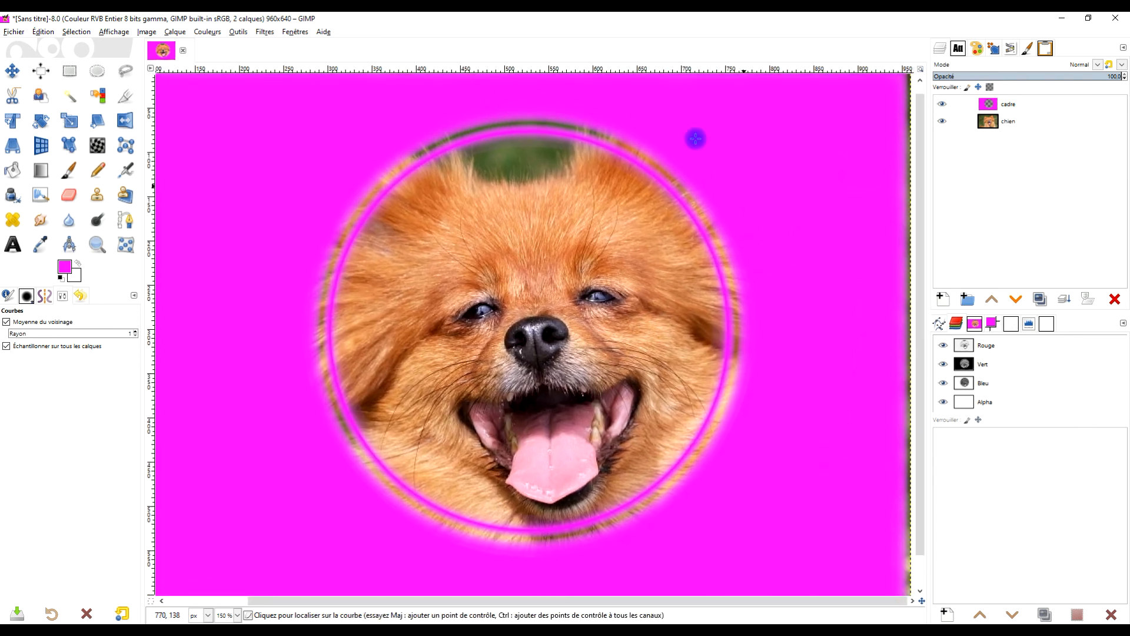
click(128, 98)
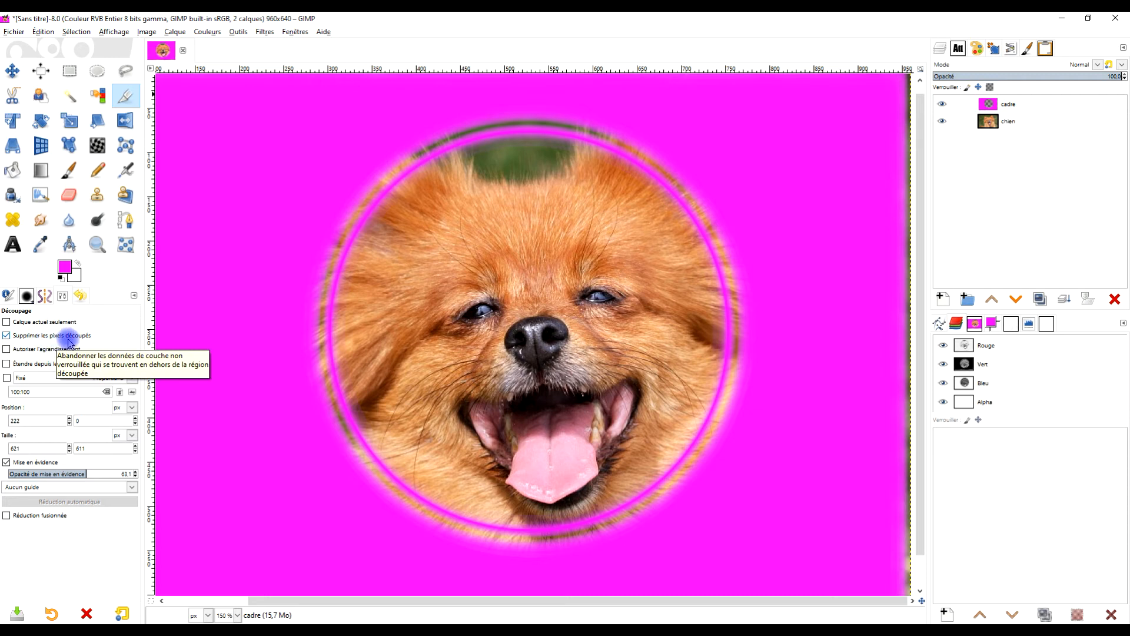
drag(291, 92, 782, 586)
drag(301, 281, 282, 282)
drag(545, 109, 545, 104)
drag(765, 345, 785, 346)
drag(785, 289, 776, 286)
click(537, 306)
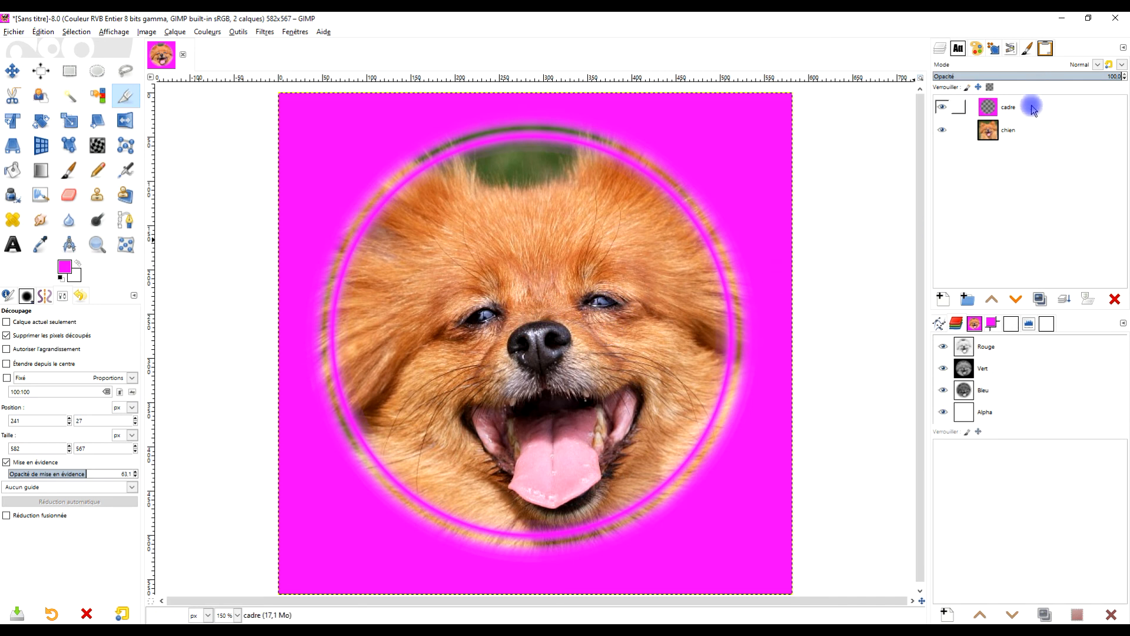
click(266, 31)
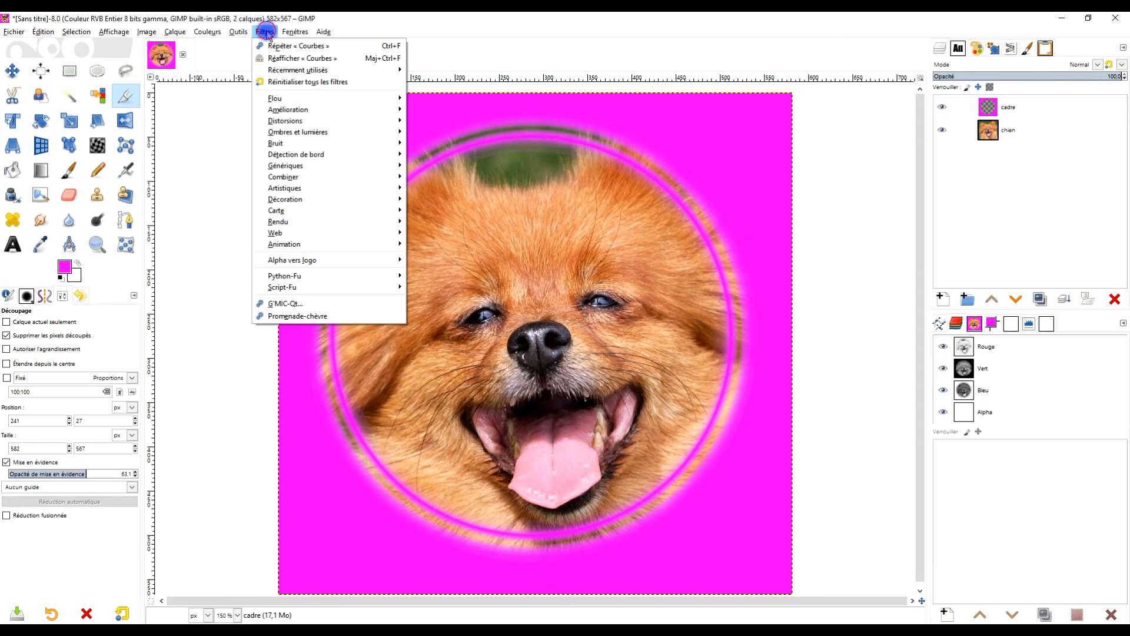
mouse_move(298, 101)
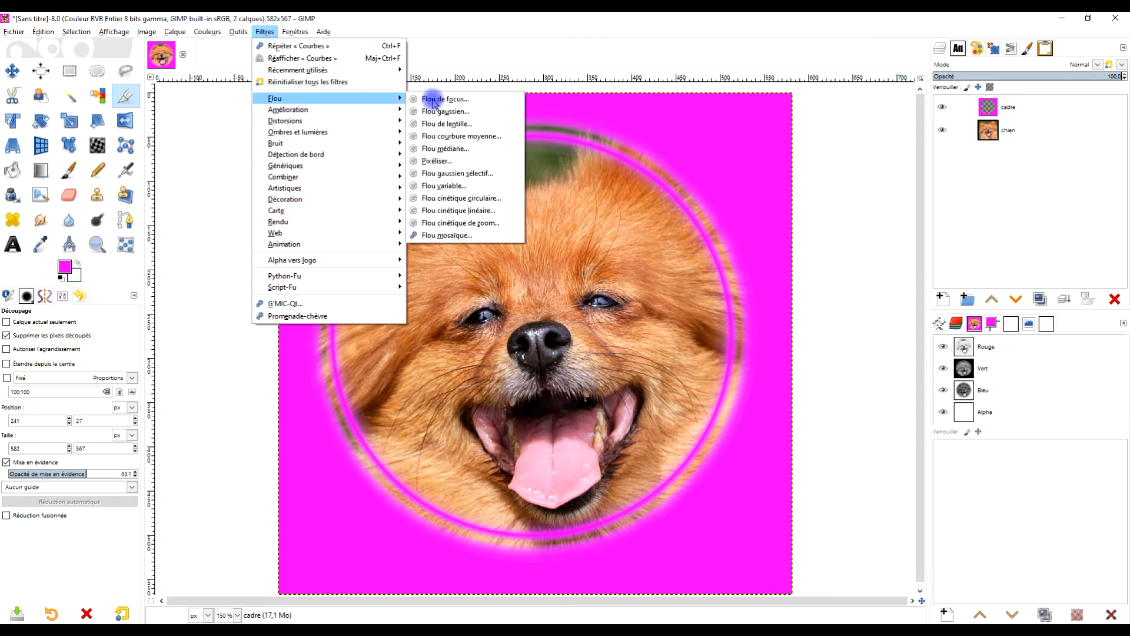
click(467, 112)
drag(32, 143, 32, 143)
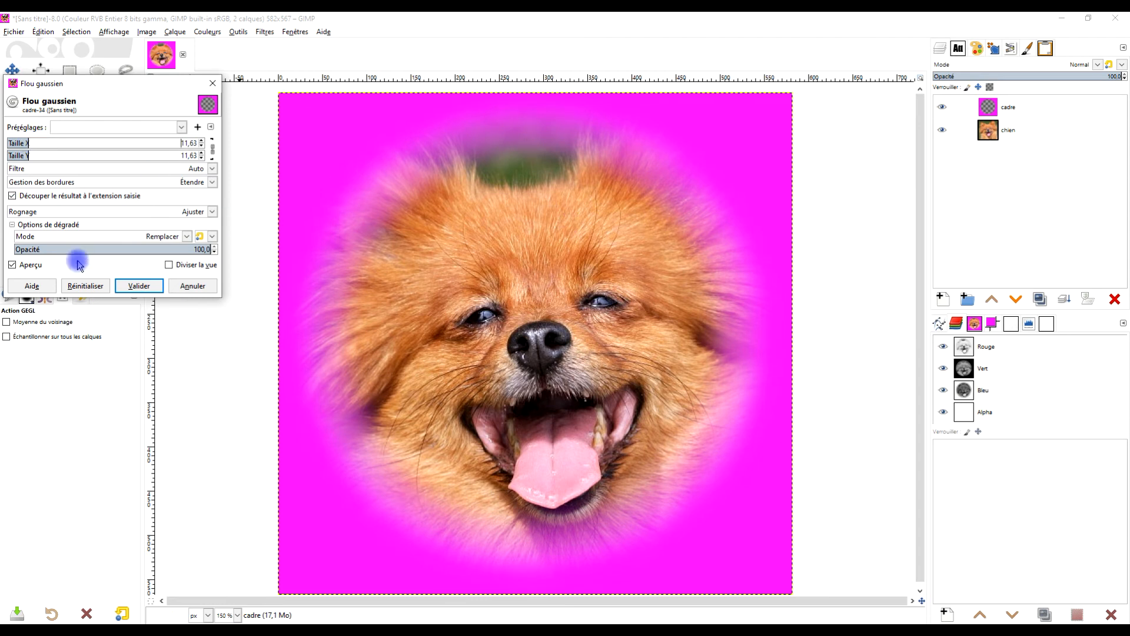
click(189, 286)
click(264, 32)
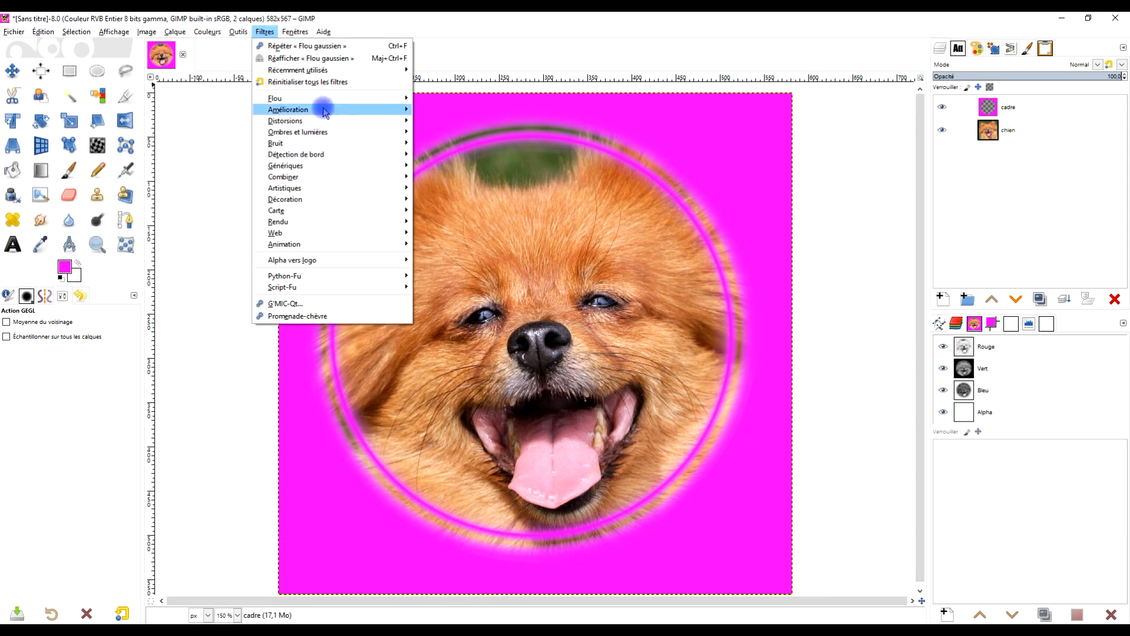
mouse_move(328, 98)
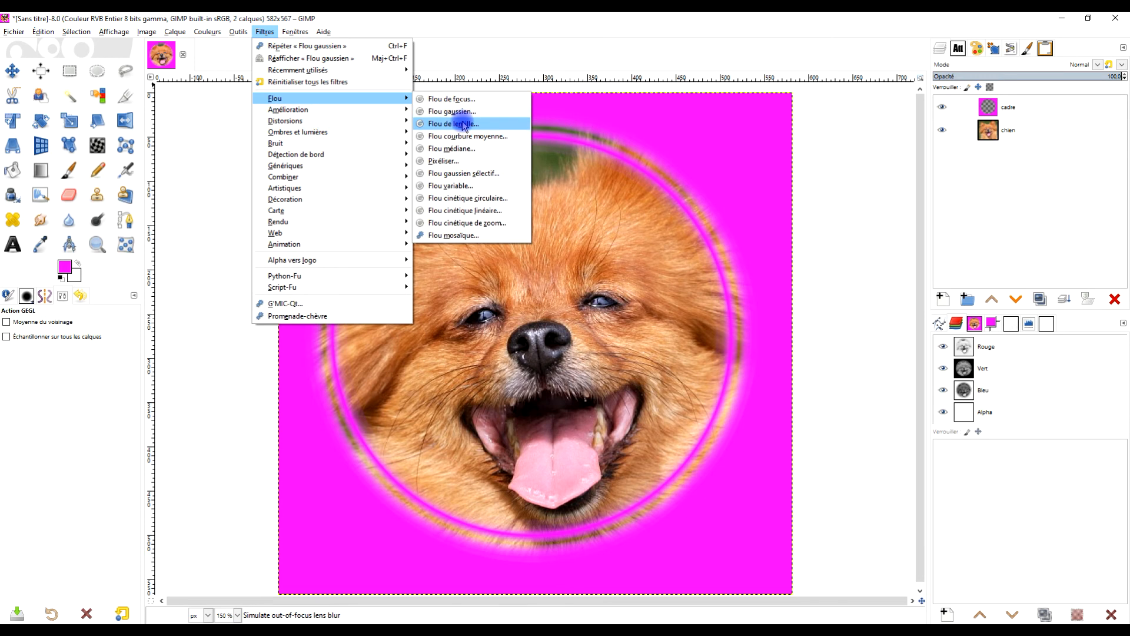
click(462, 125)
drag(84, 179, 110, 180)
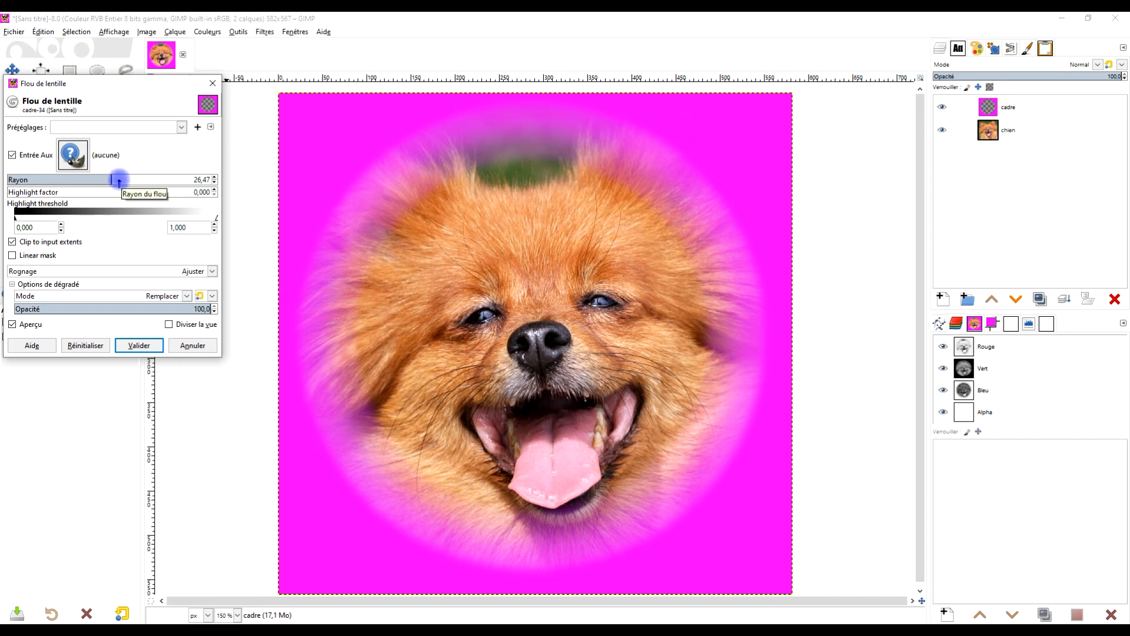
mouse_move(108, 180)
mouse_down()
mouse_move(141, 180)
mouse_move(100, 182)
mouse_move(118, 183)
mouse_up()
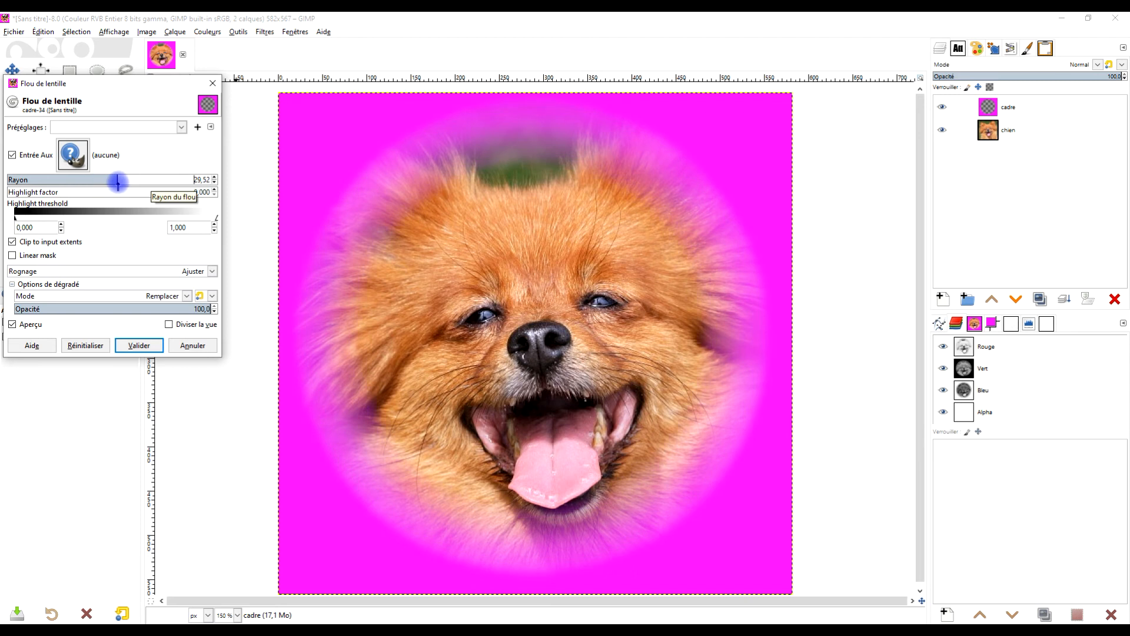
click(193, 345)
- Apply a Gaussian blur with size 15.02 on both axes to the frame layer to soften the ring
click(265, 31)
mouse_move(320, 97)
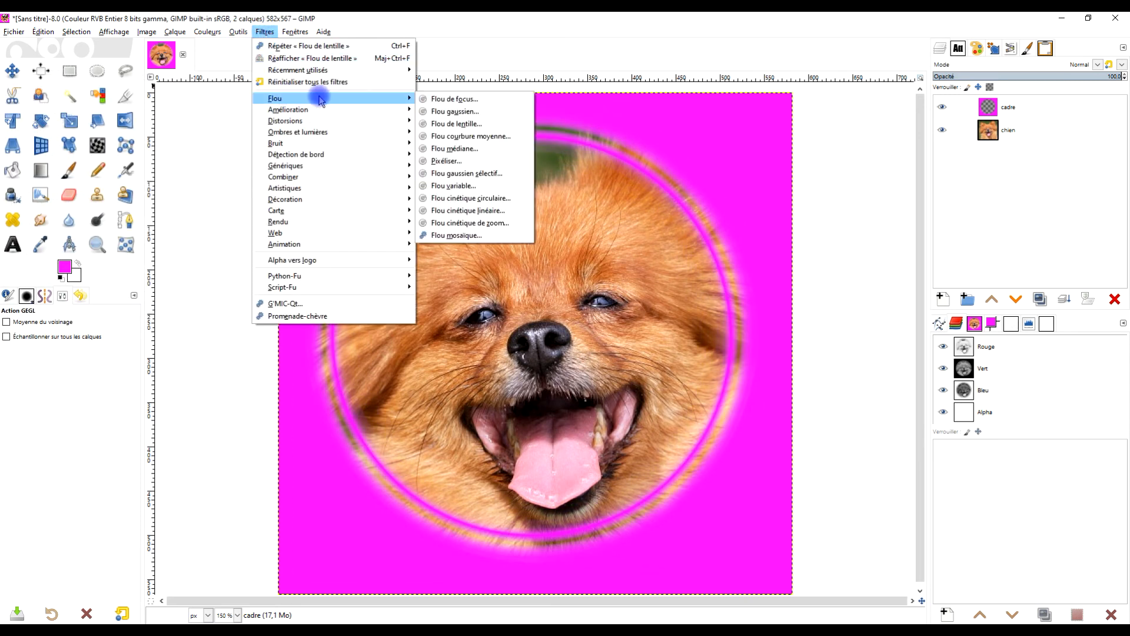
click(434, 108)
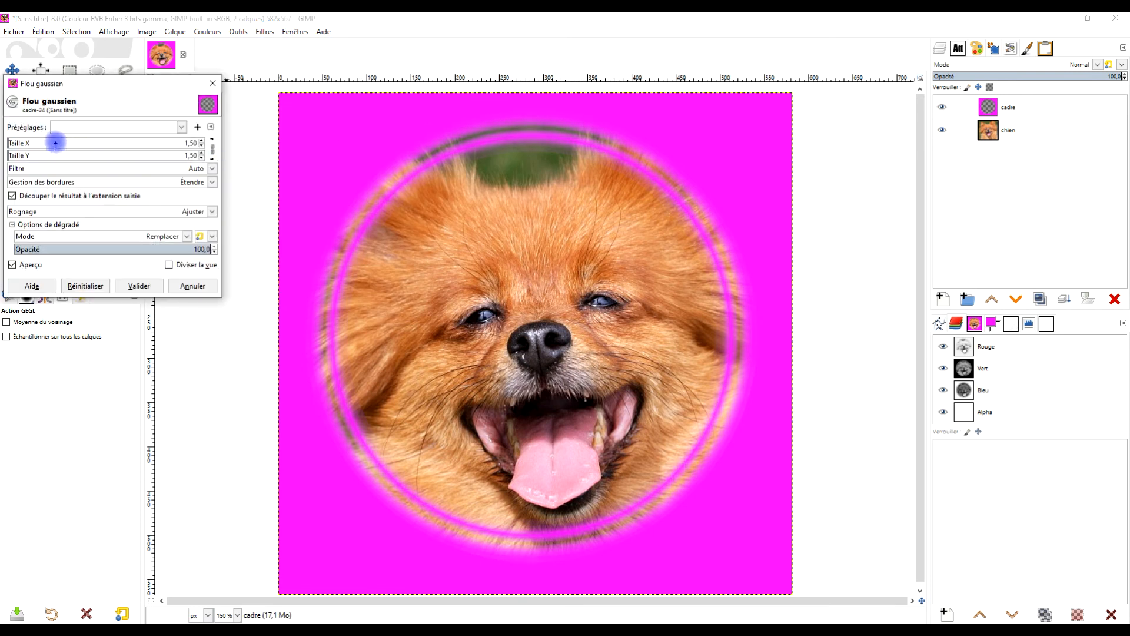
click(56, 143)
drag(39, 143, 35, 143)
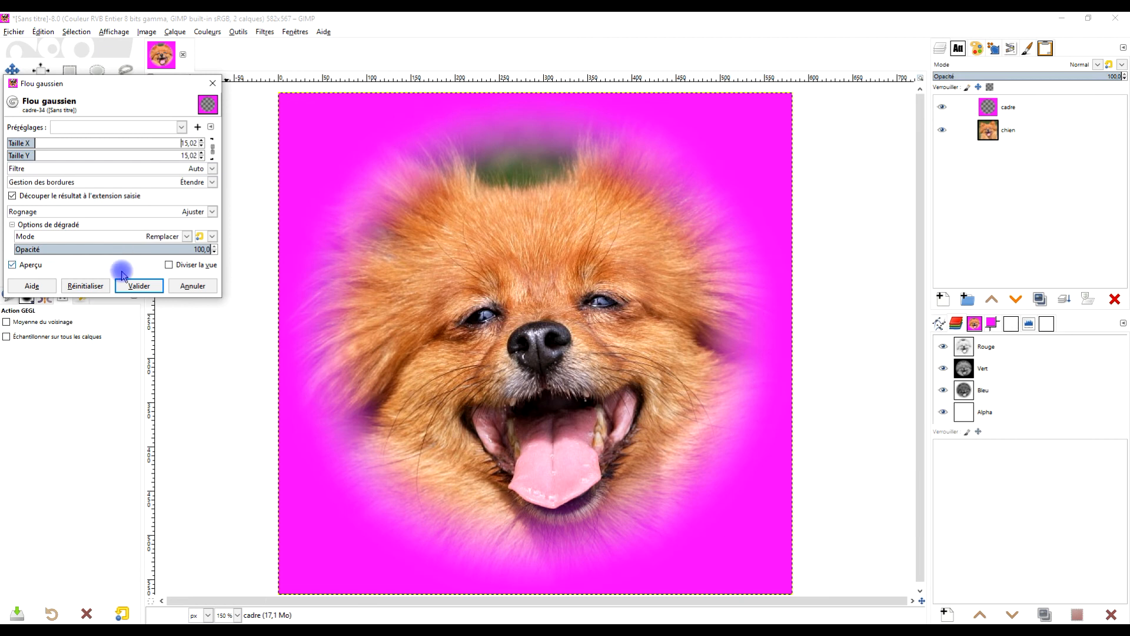
click(136, 287)
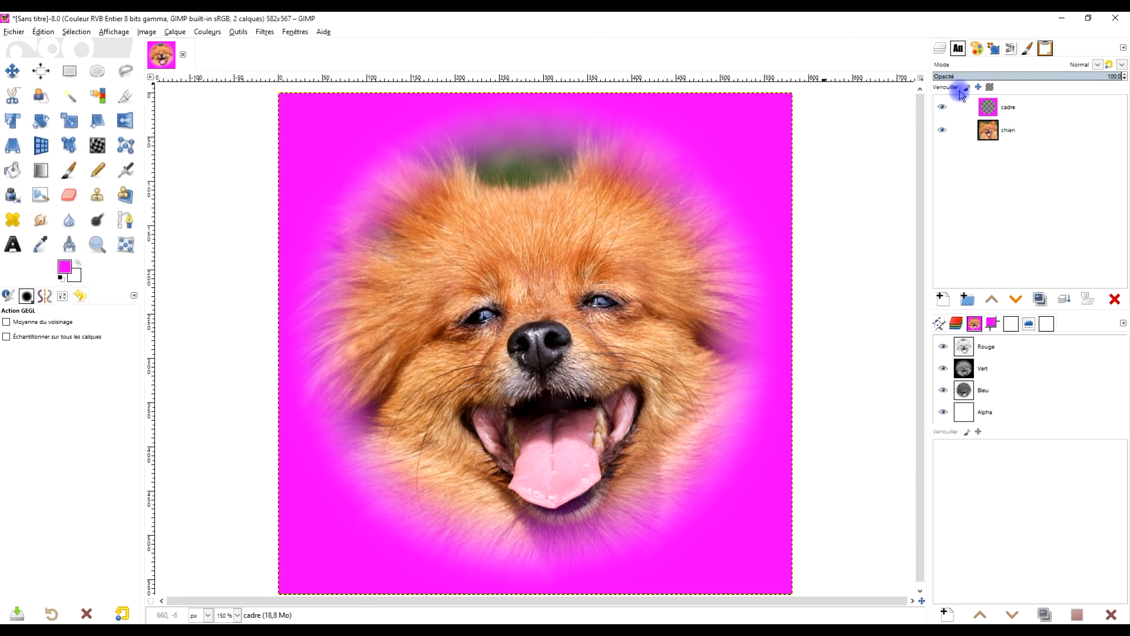
- Recolour the frame layer with Hue-Saturation: hue -60.4, lightness -22.2 and saturation 30.5
click(213, 35)
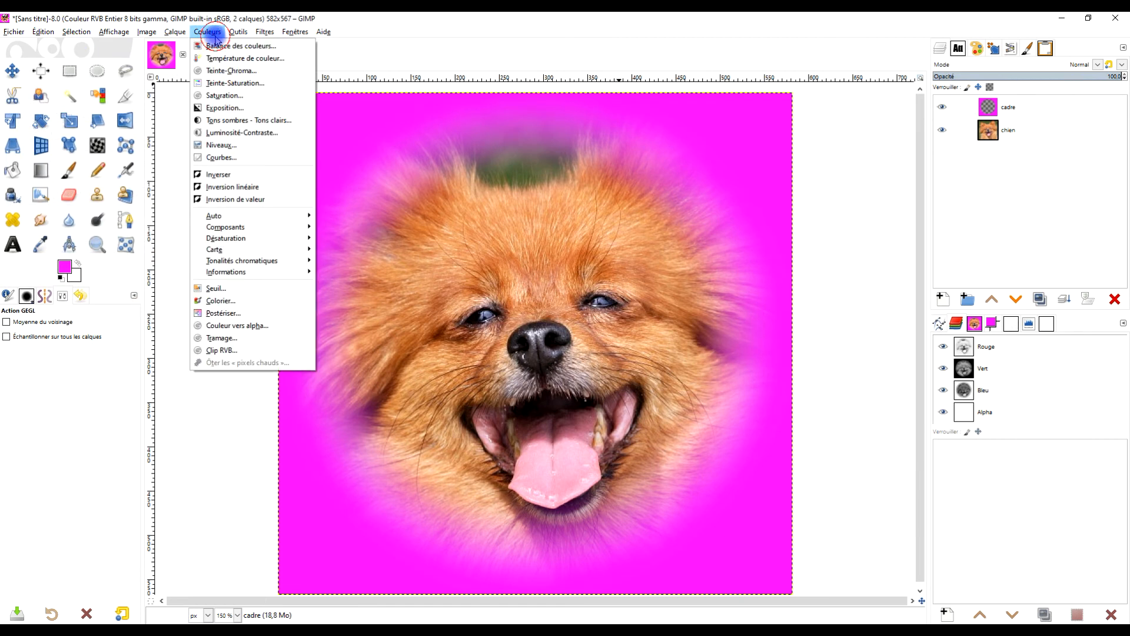
click(269, 86)
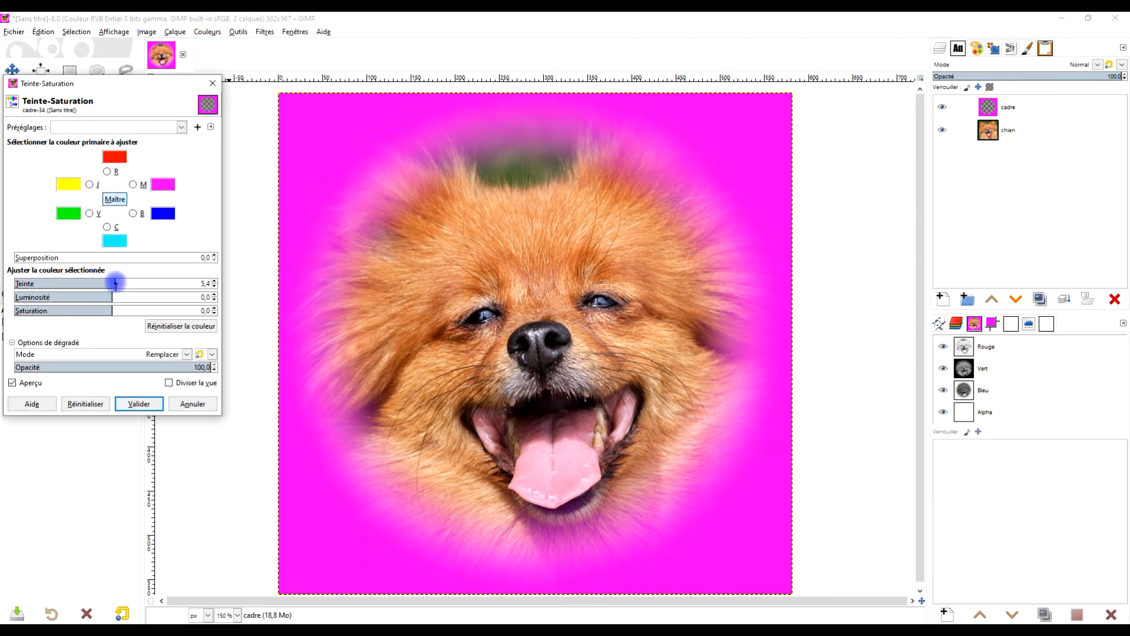
drag(117, 284, 93, 284)
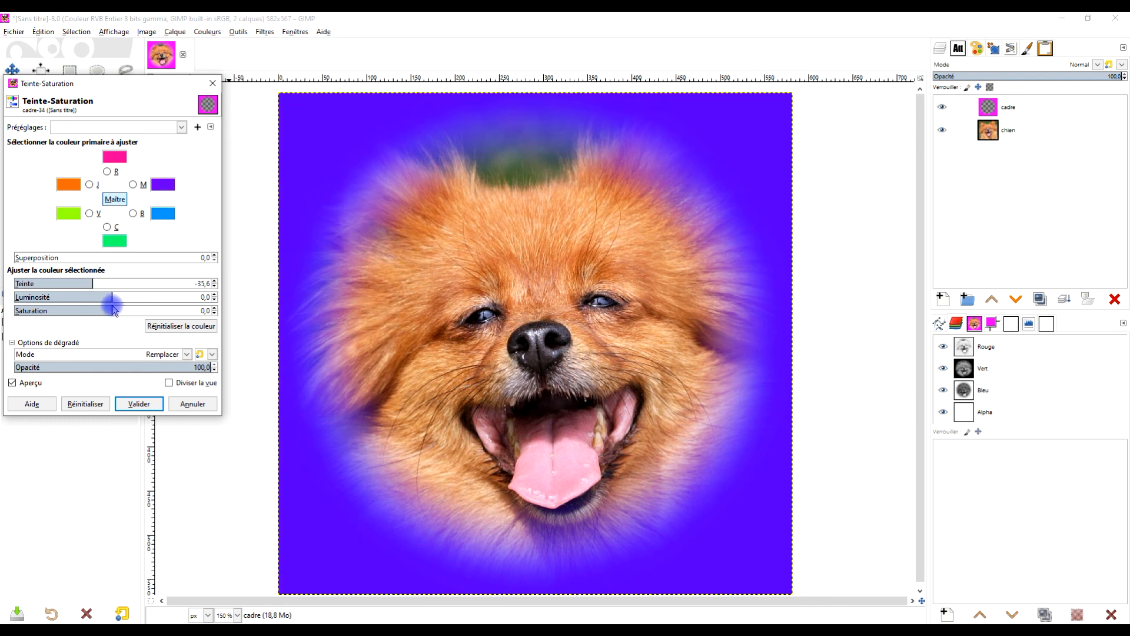
mouse_move(122, 312)
mouse_down()
mouse_move(152, 312)
mouse_move(24, 311)
mouse_move(109, 318)
mouse_up()
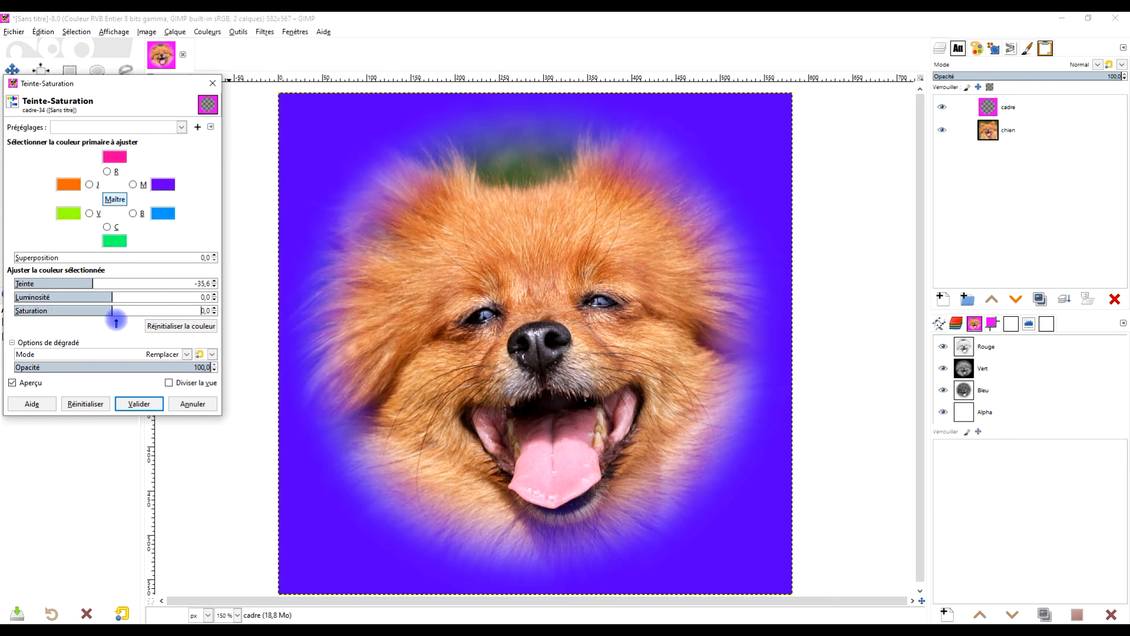
drag(96, 297, 143, 312)
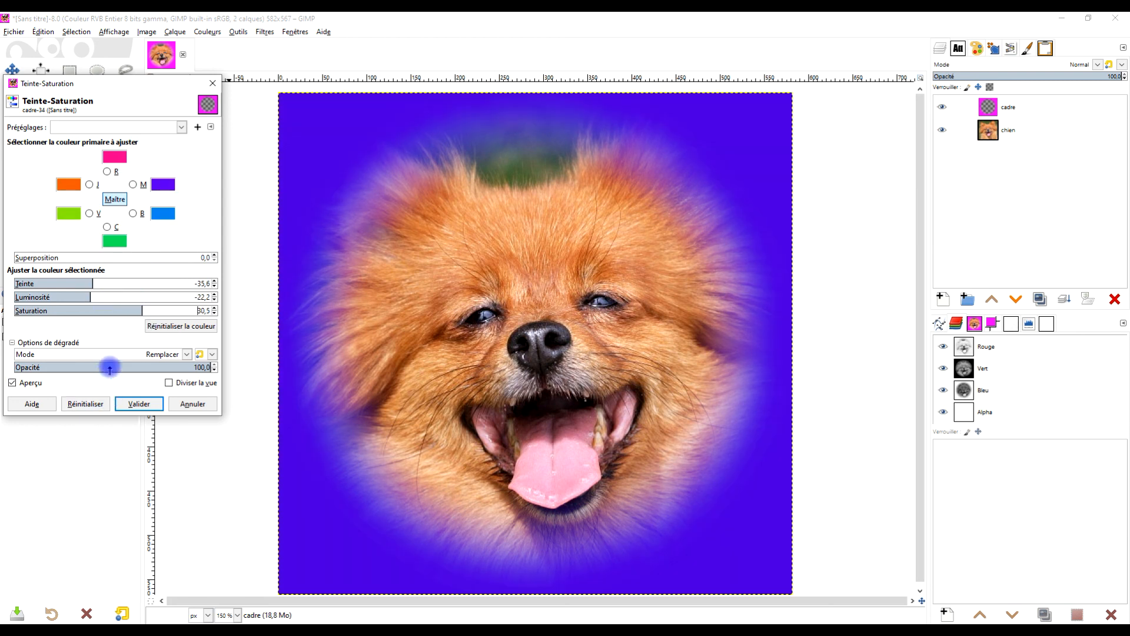
drag(93, 283, 82, 284)
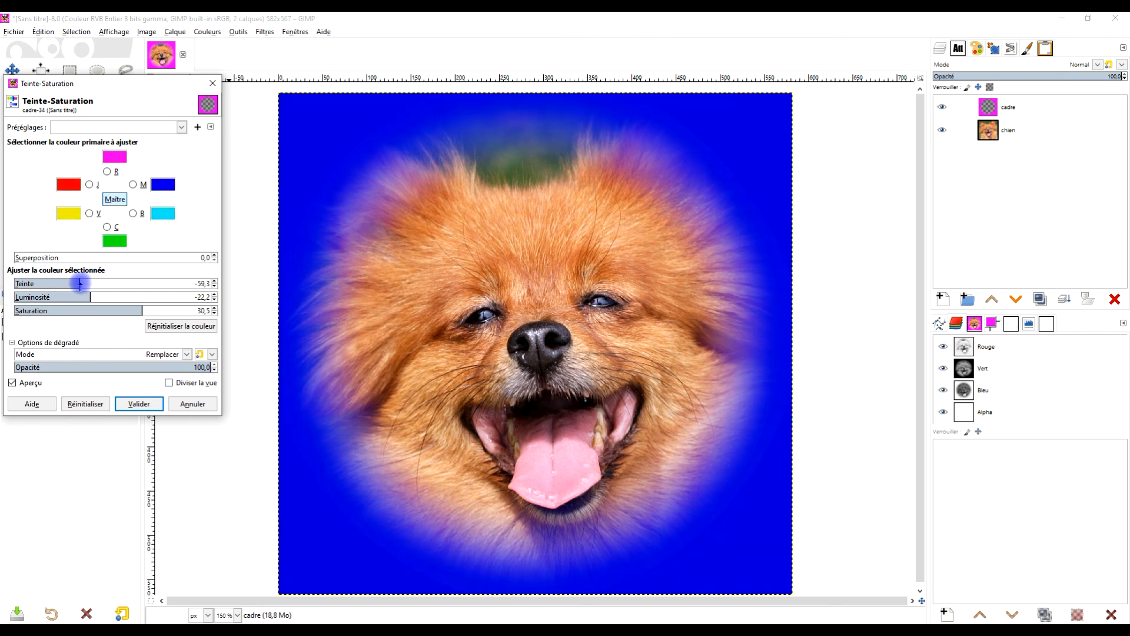
click(142, 404)
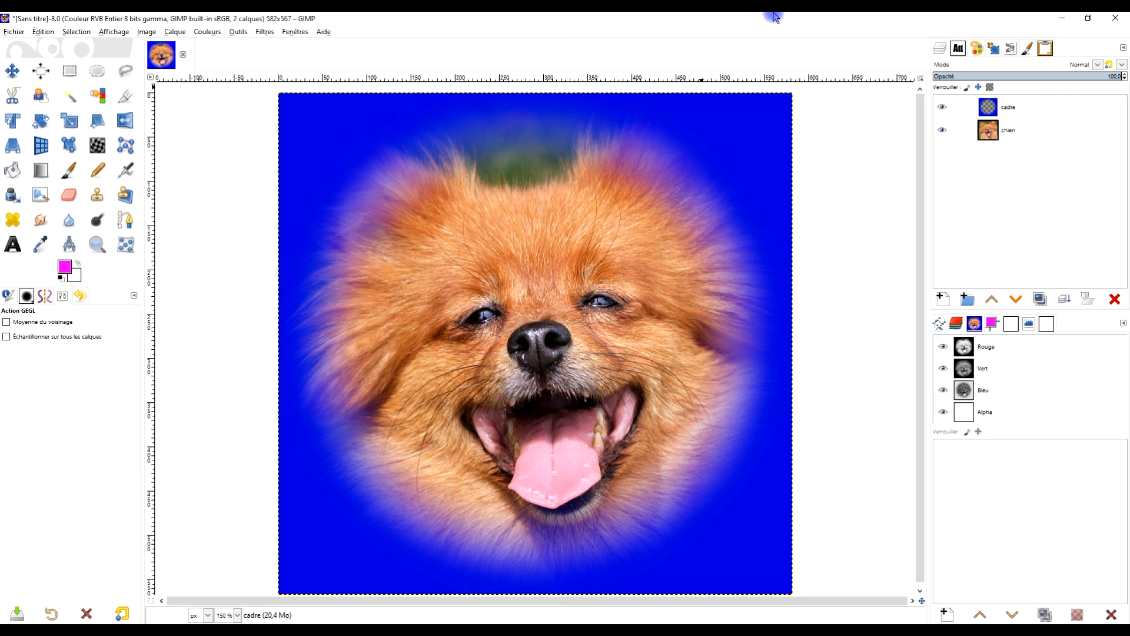